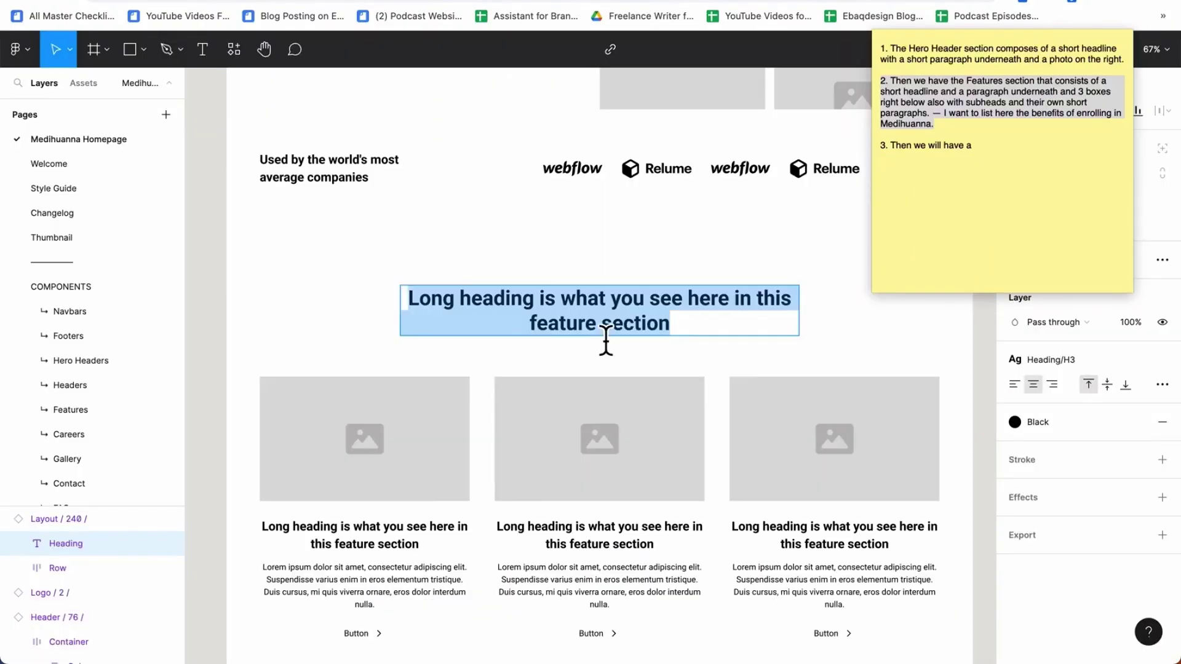
# - Leave the Relume Figma Kits page and return to the Medihuanna Wireframe file
pyautogui.write('Your Pathway to Becoming a Certified Medicinal Cannabis Expert')
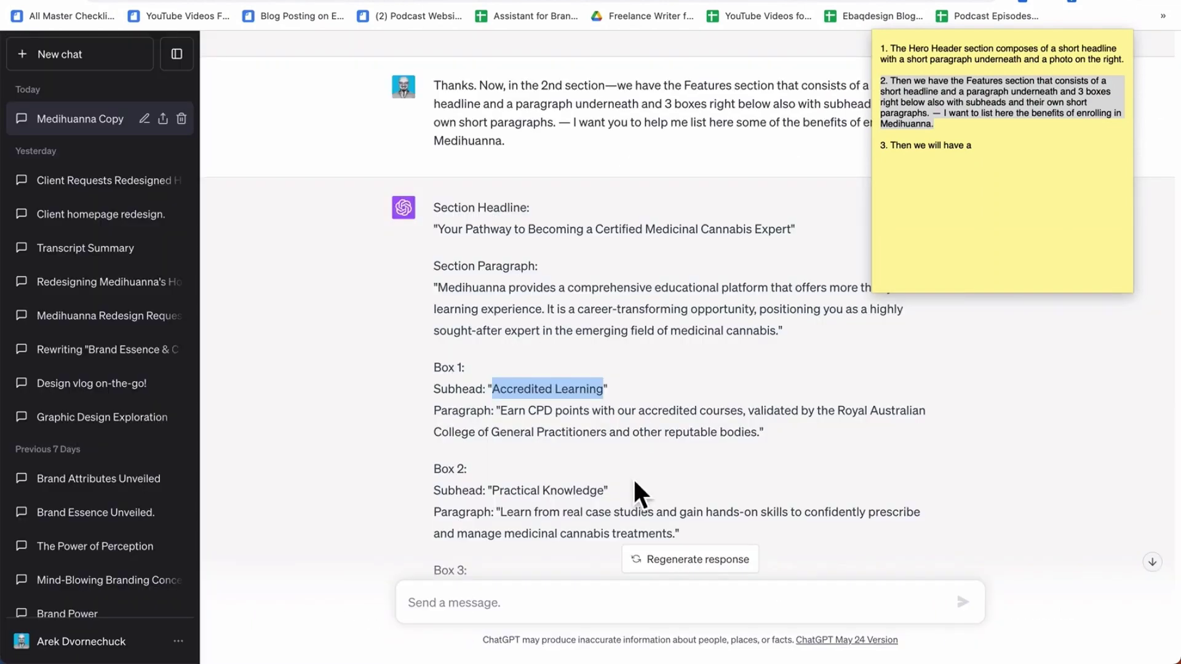
pyautogui.moveTo(765, 432); pyautogui.dragTo(505, 422)
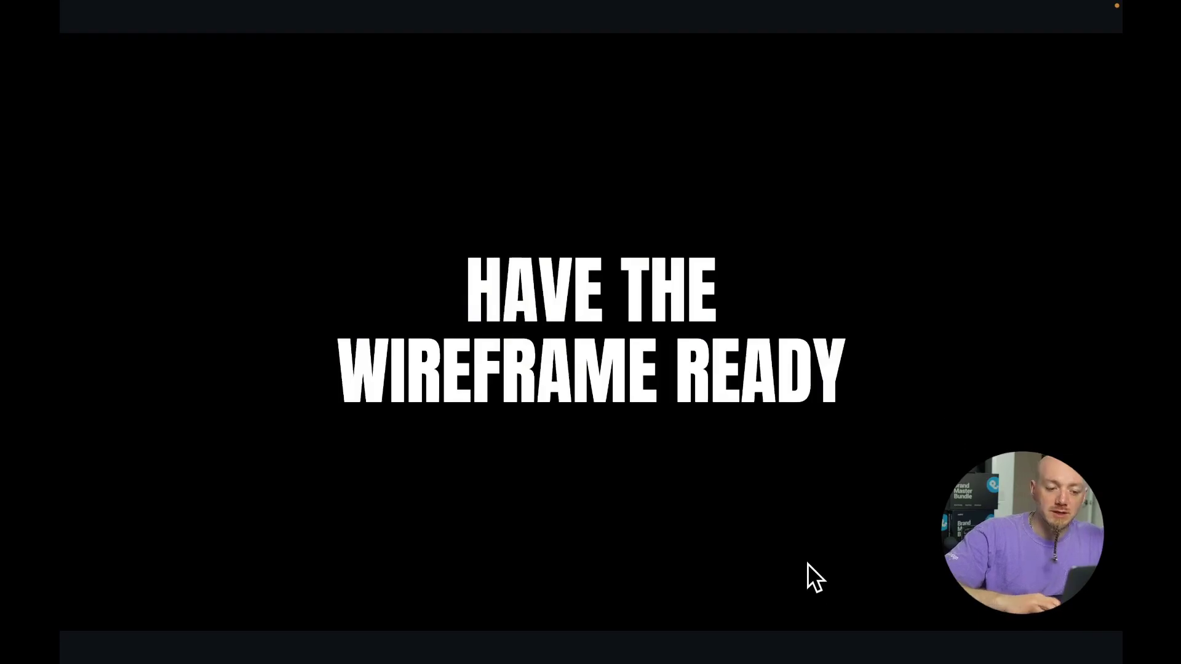
pyautogui.press('Right')
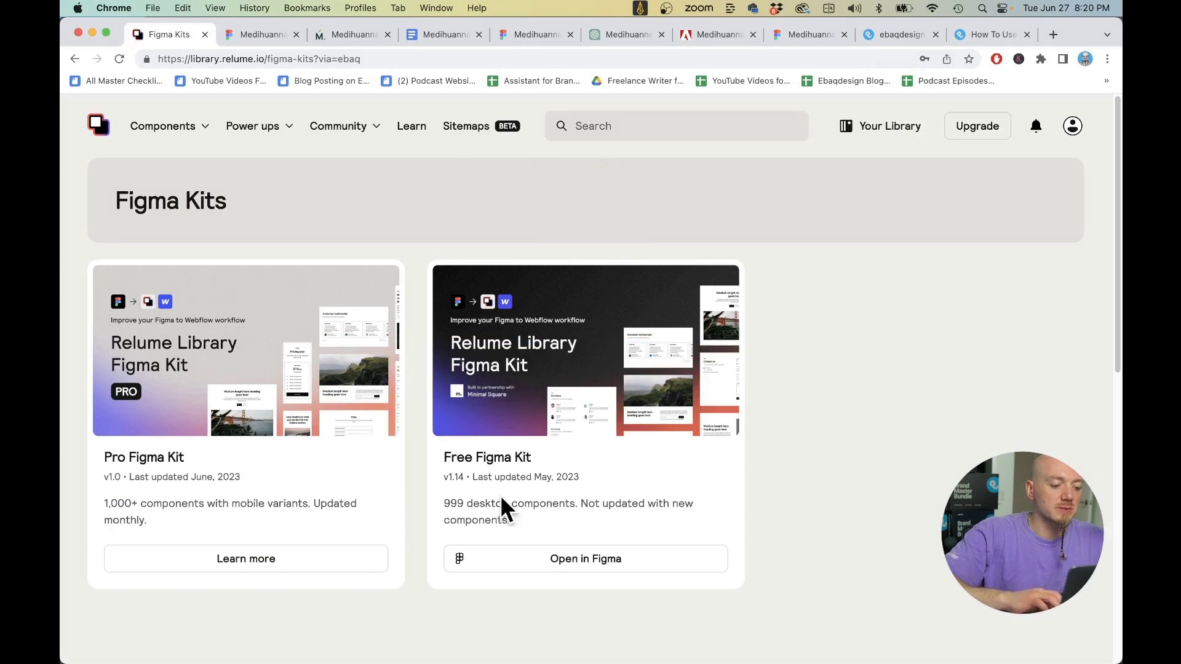
pyautogui.moveTo(455, 504); pyautogui.dragTo(527, 517)
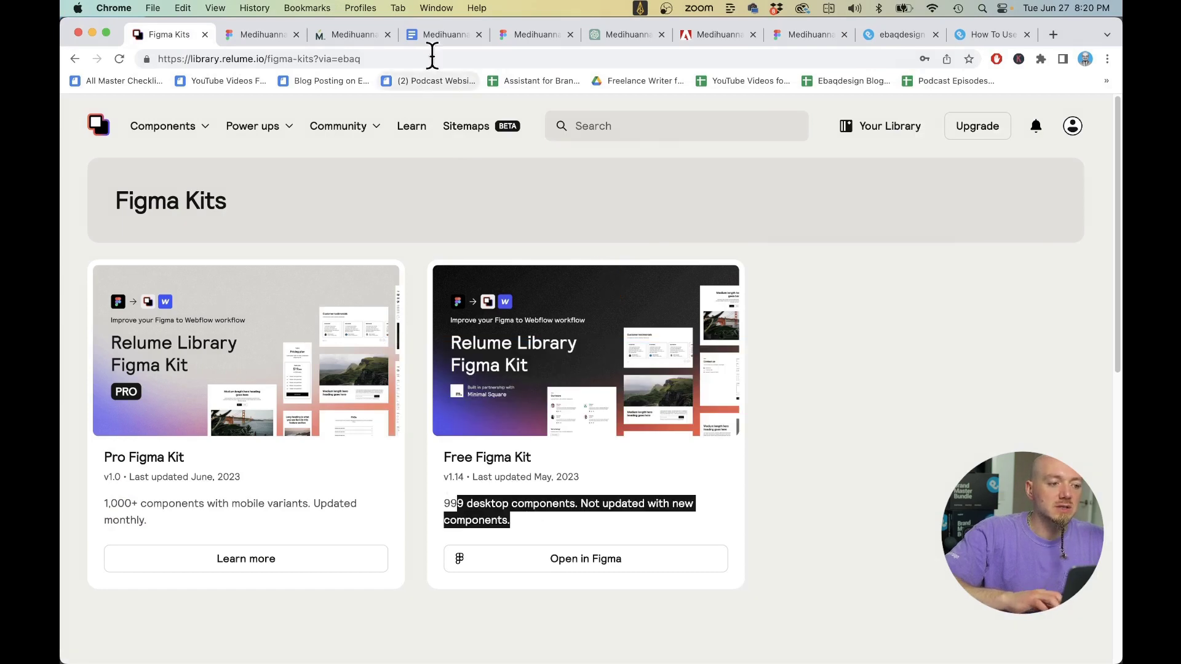
pyautogui.click(267, 34)
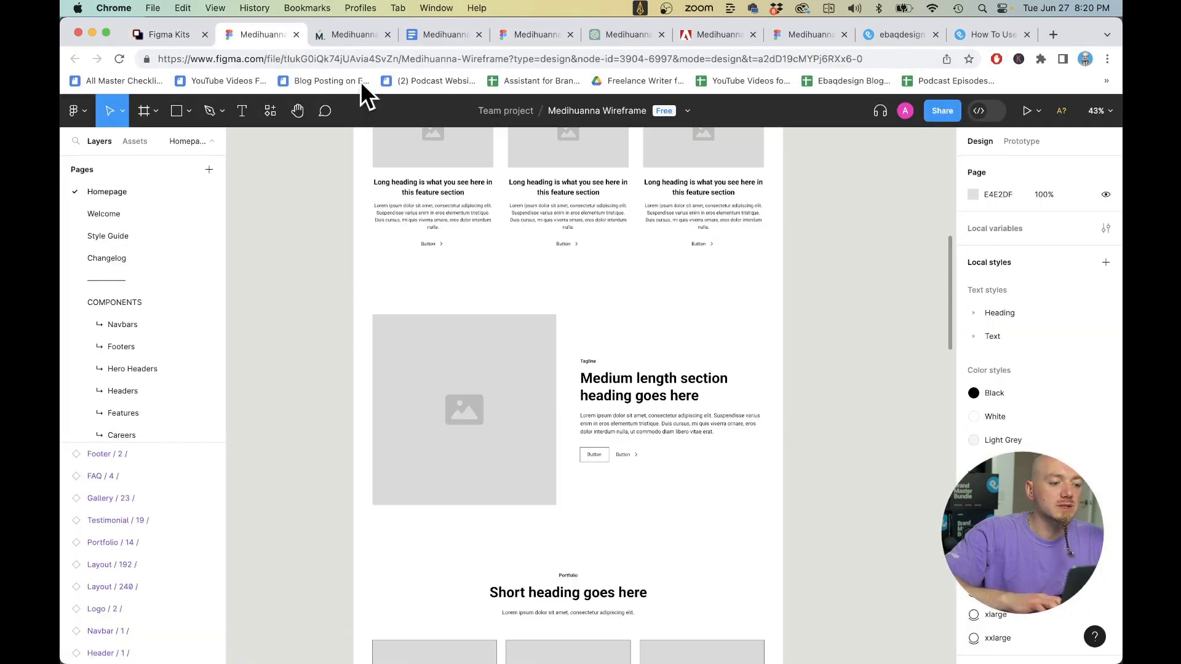
pyautogui.scroll(10, 585, 322)
pyautogui.scroll(-3, 154, 363)
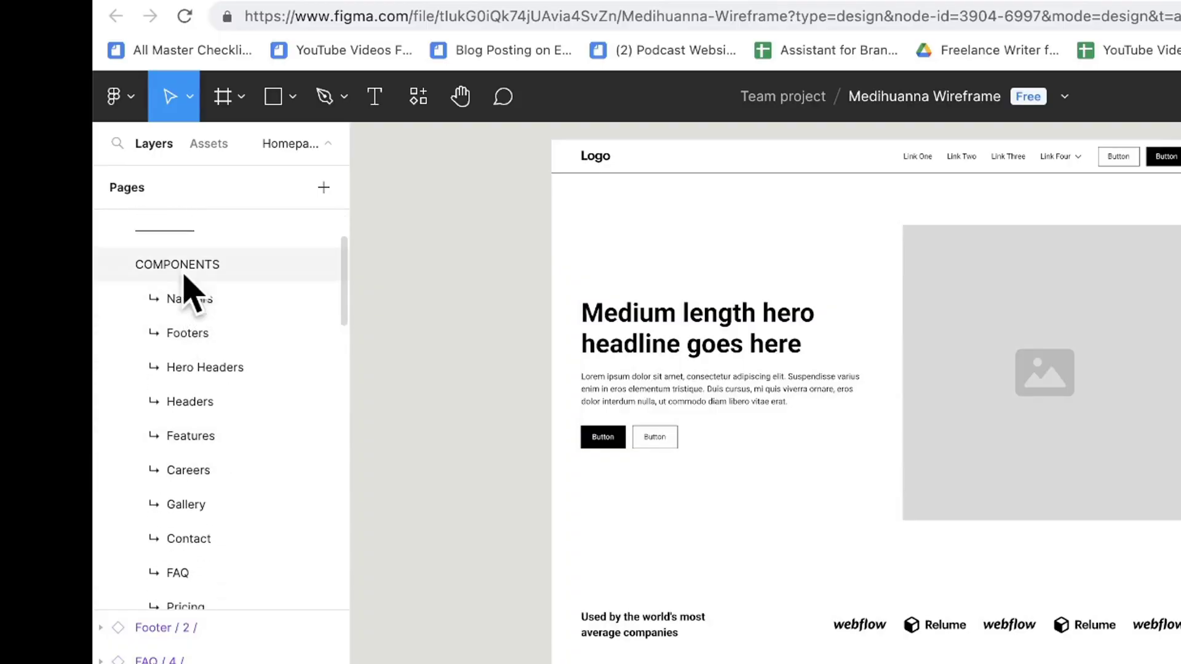
pyautogui.click(198, 402)
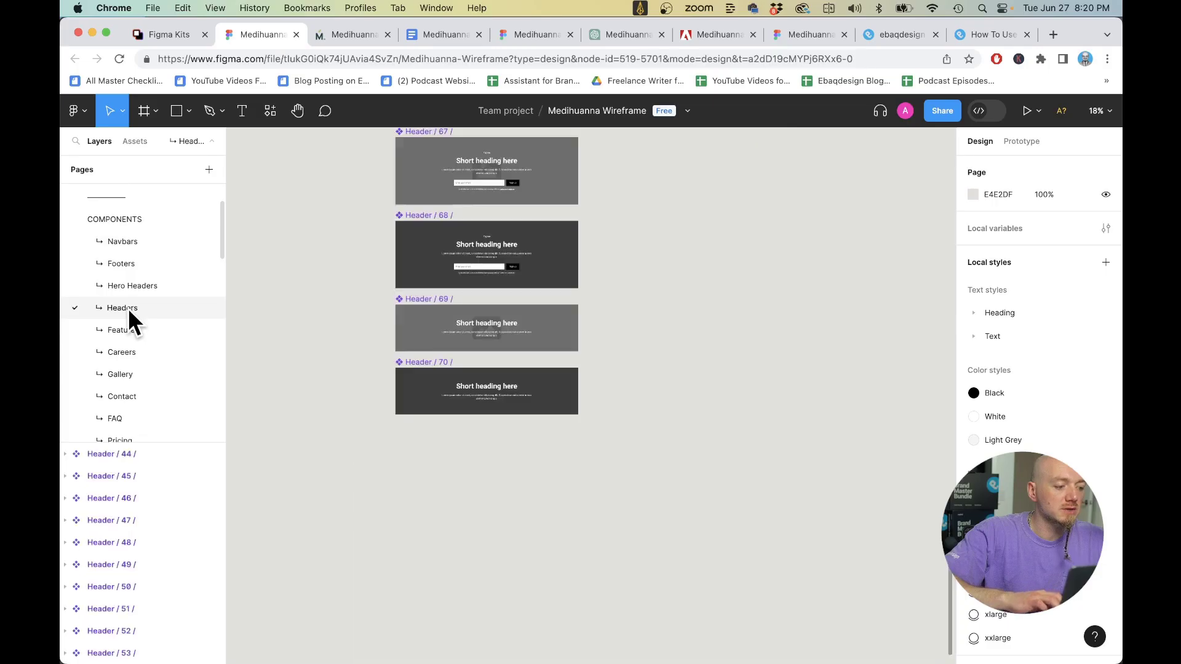
pyautogui.click(179, 287)
pyautogui.scroll(5, 585, 298)
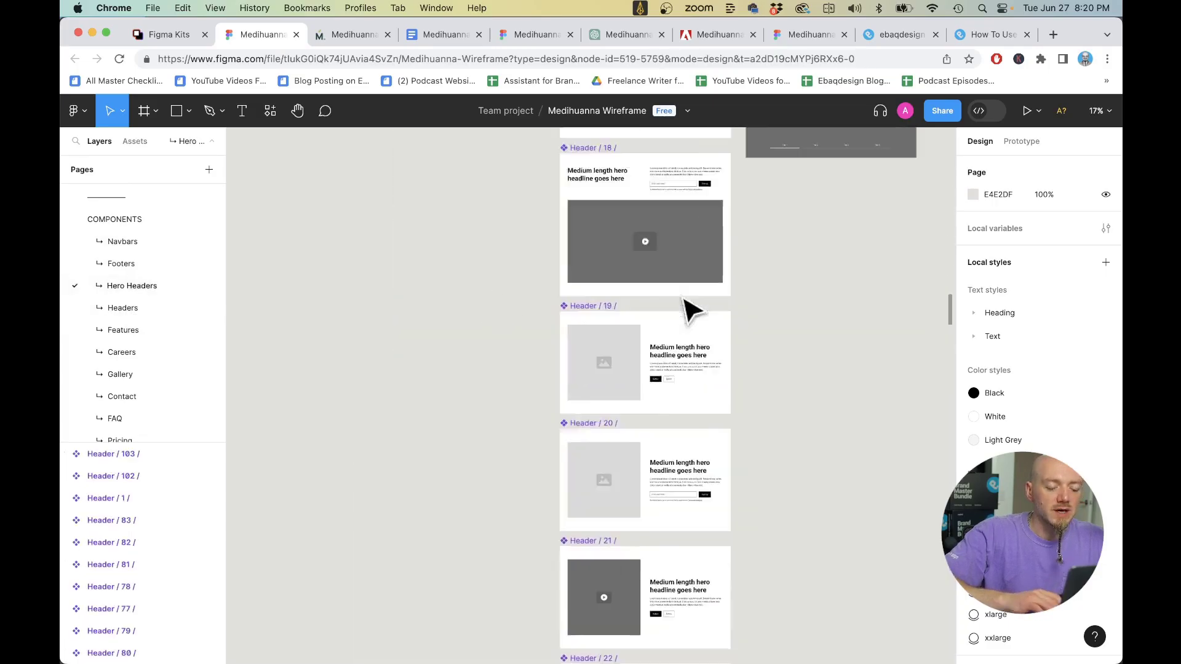
pyautogui.scroll(5, 692, 308)
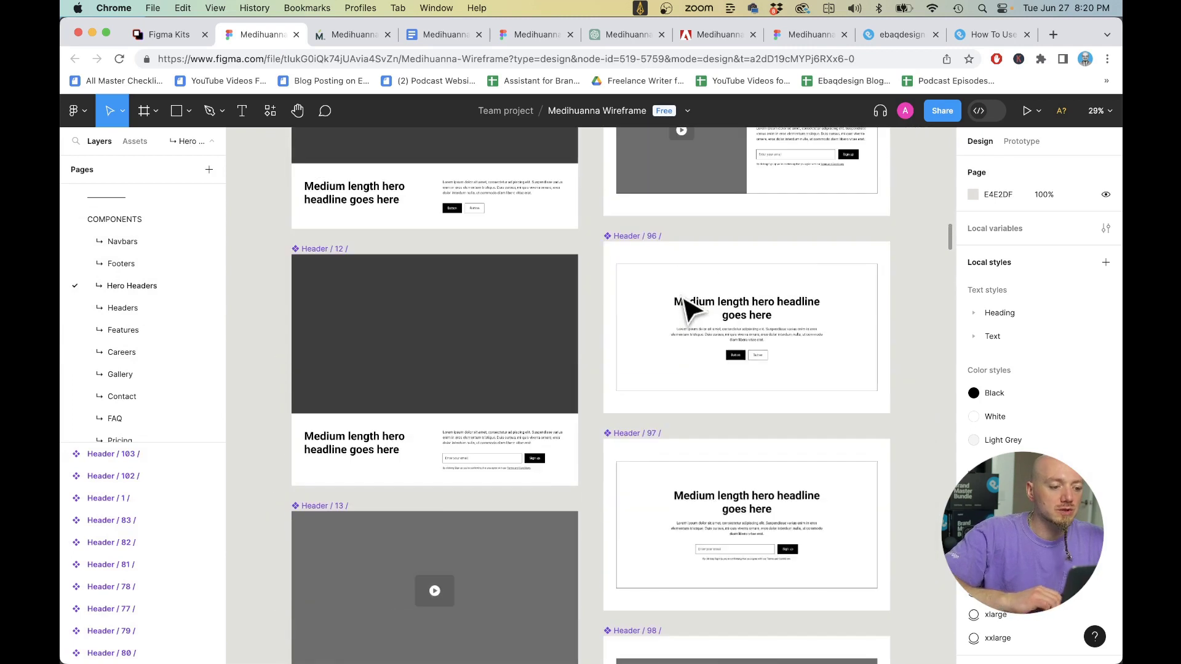
pyautogui.scroll(10, 692, 307)
pyautogui.scroll(3, 155, 205)
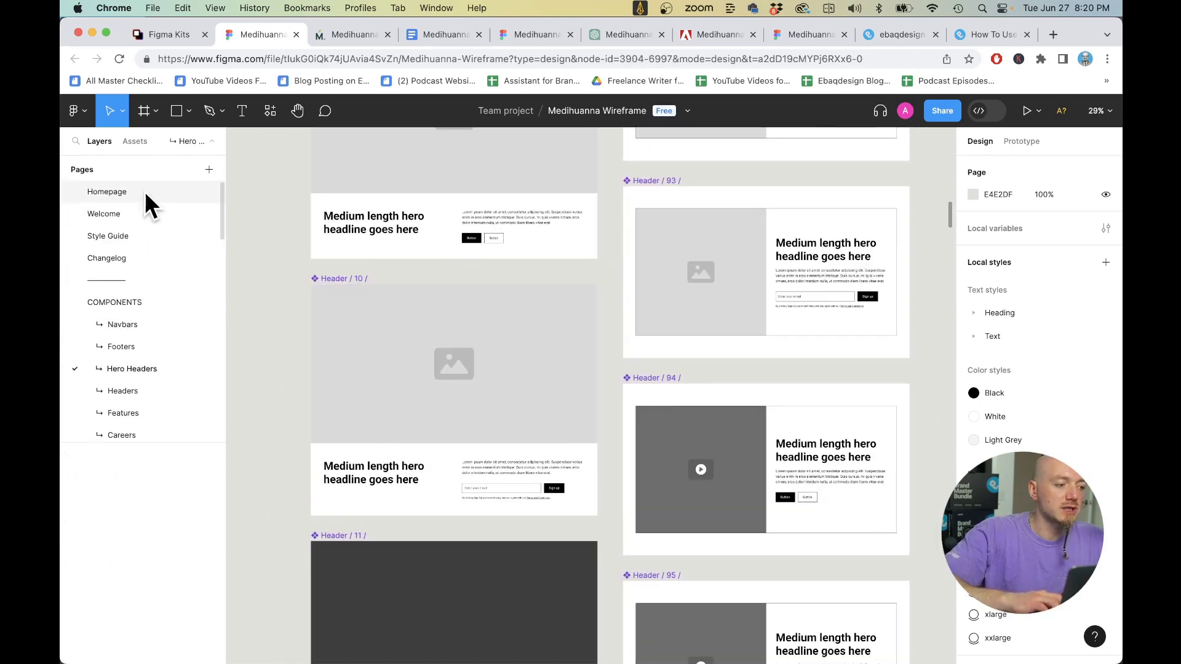
pyautogui.click(145, 190)
pyautogui.scroll(-10, 640, 371)
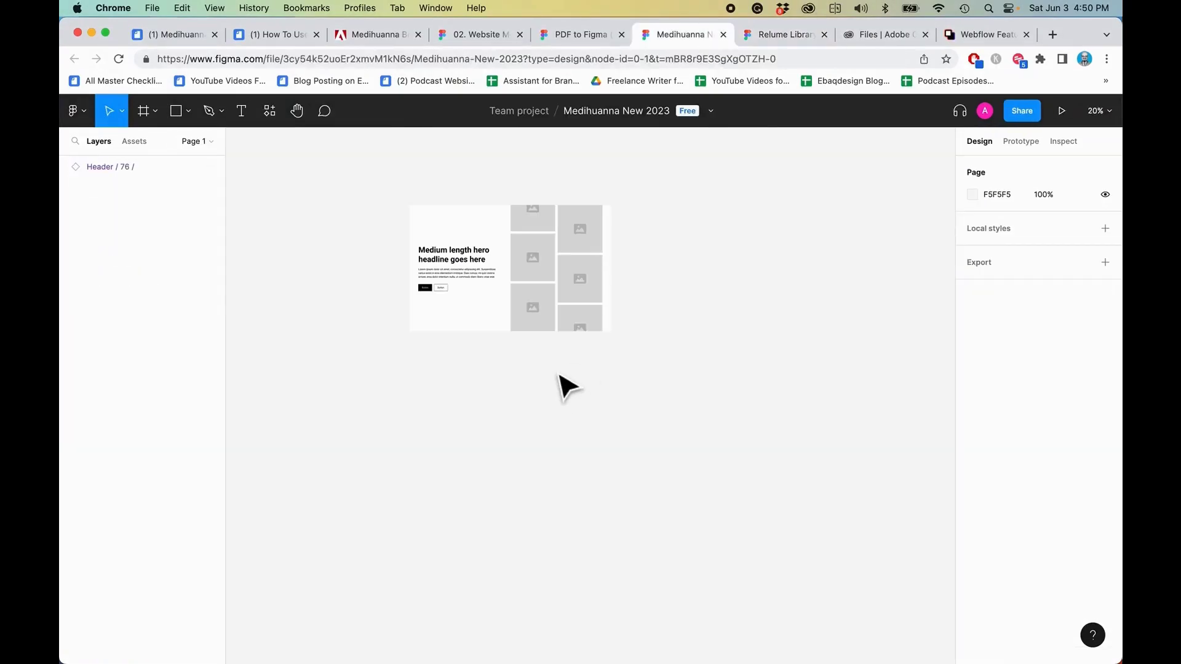
pyautogui.press('super+v')
pyautogui.moveTo(673, 377); pyautogui.dragTo(597, 368)
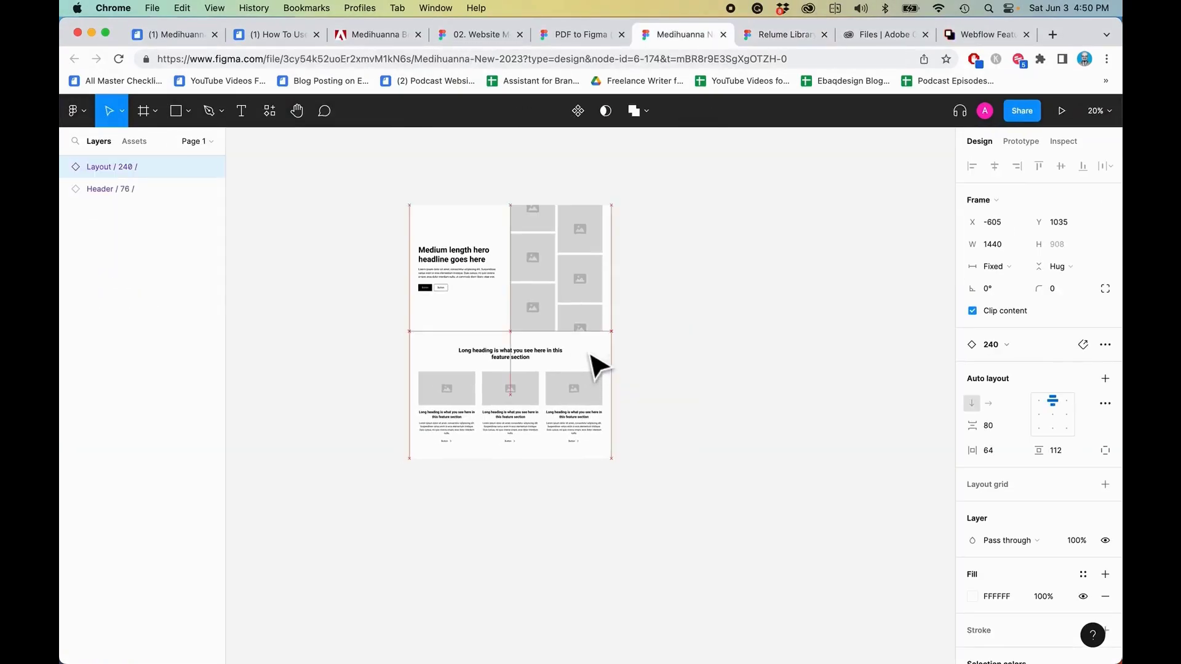
pyautogui.click(707, 363)
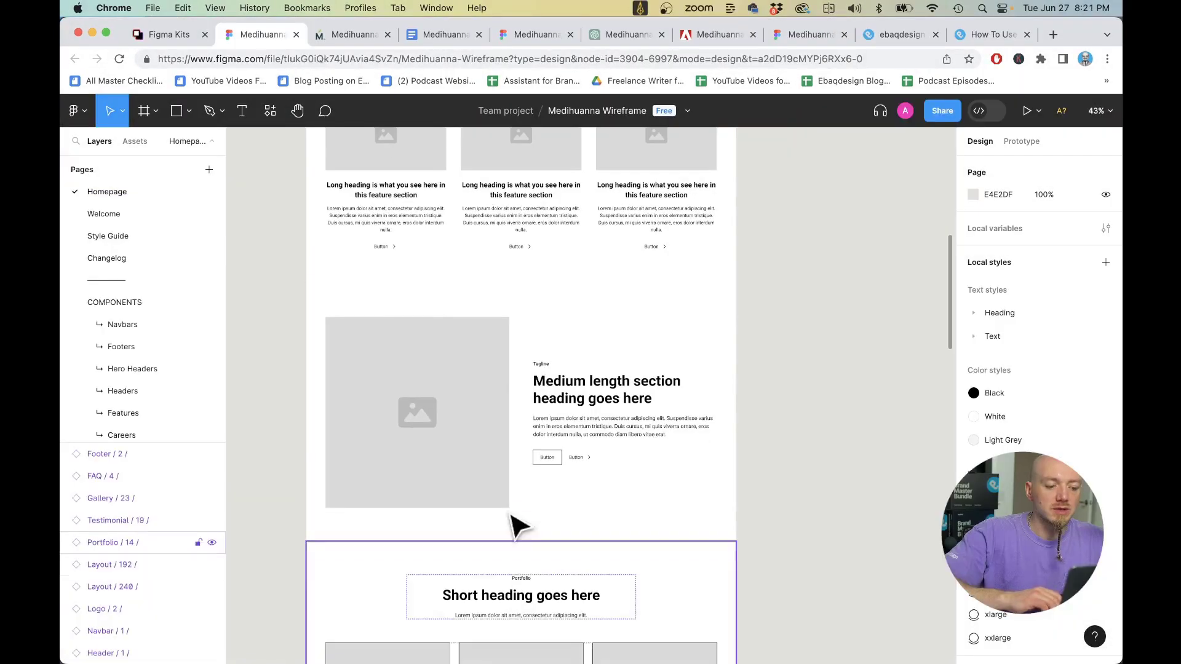
pyautogui.scroll(5, 606, 218)
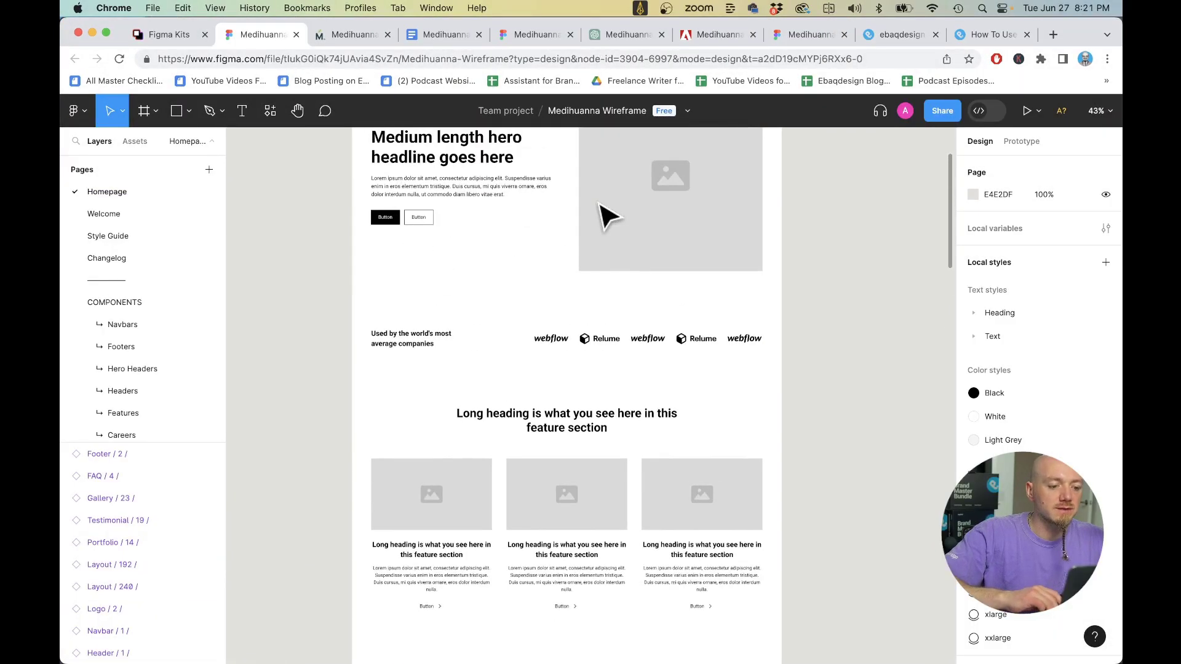
pyautogui.scroll(-8, 581, 270)
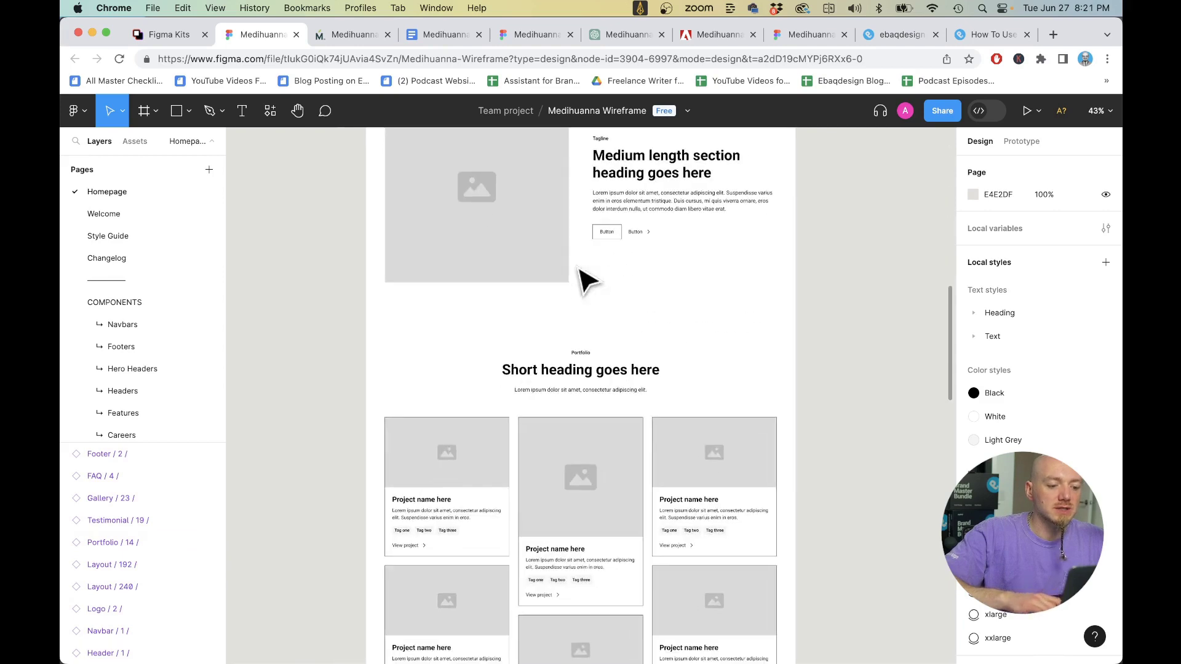
pyautogui.scroll(7, 581, 272)
pyautogui.scroll(-12, 655, 271)
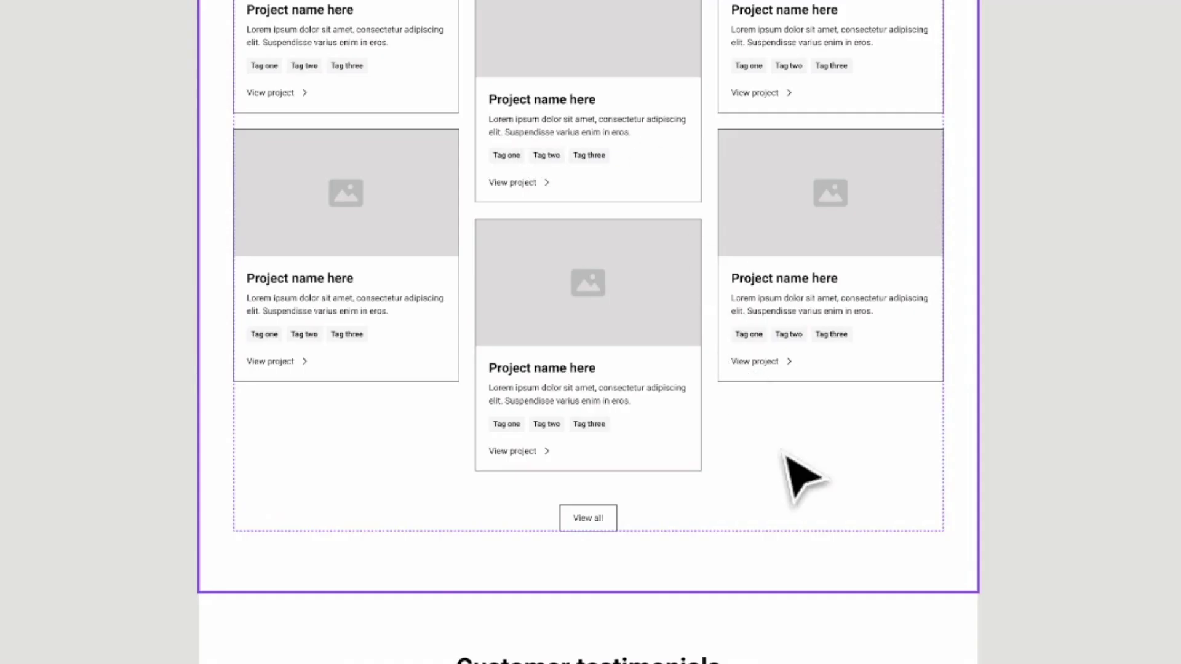
pyautogui.scroll(-9, 670, 413)
pyautogui.scroll(2, 608, 263)
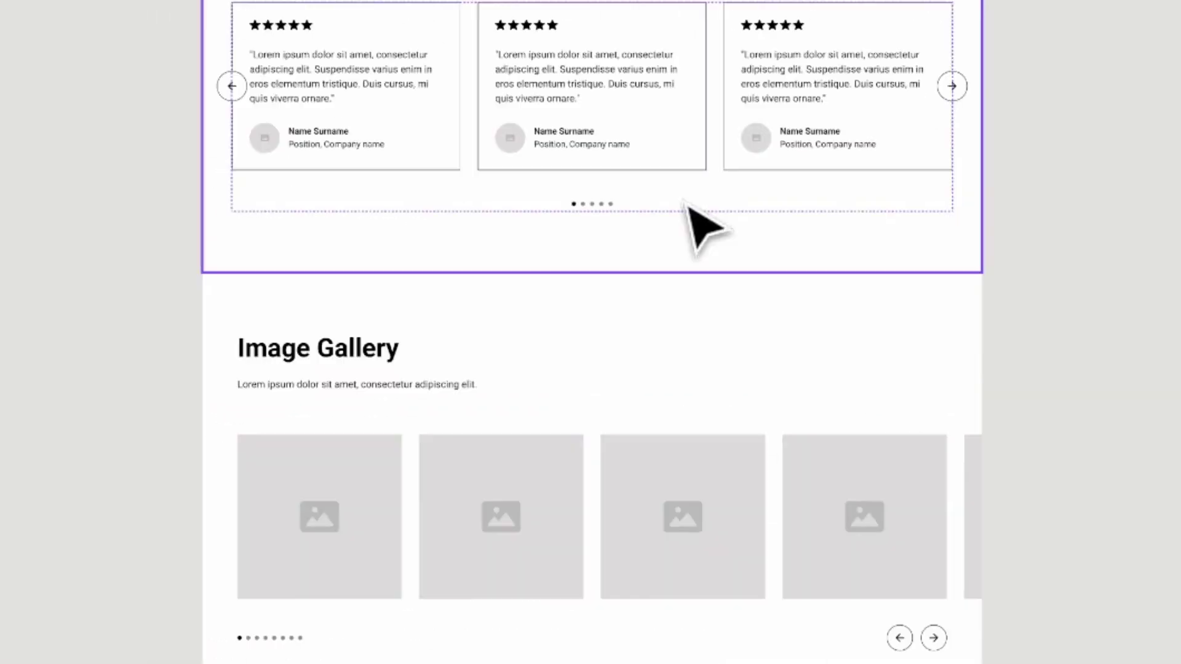
pyautogui.scroll(-10, 688, 206)
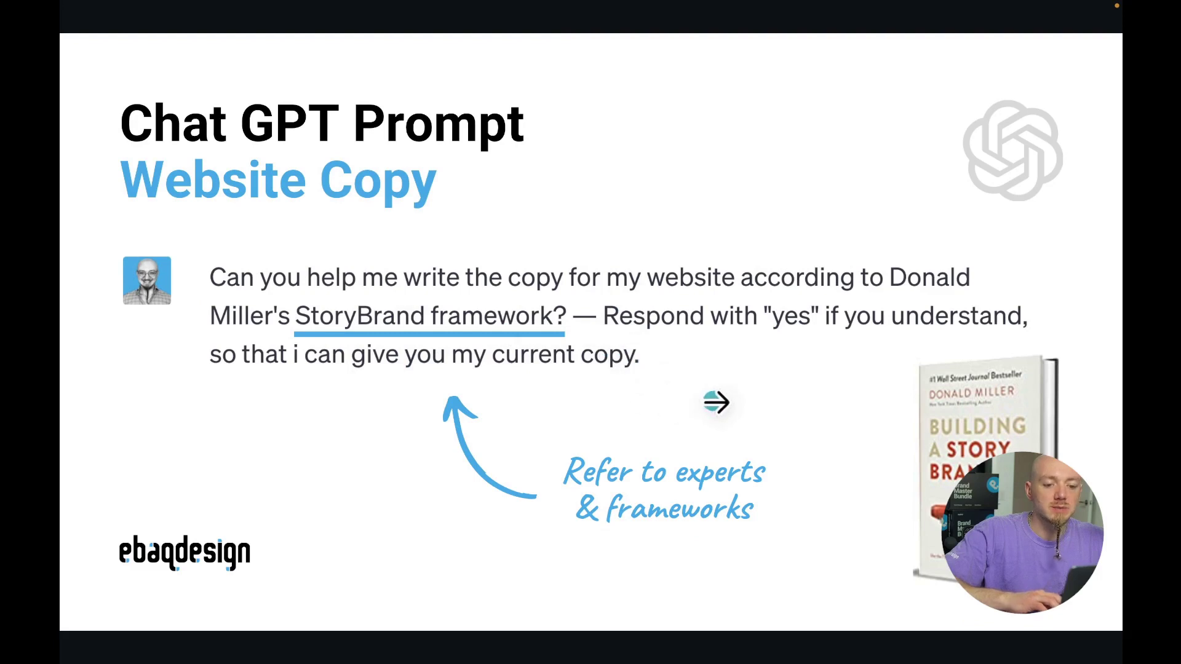
pyautogui.click(672, 371)
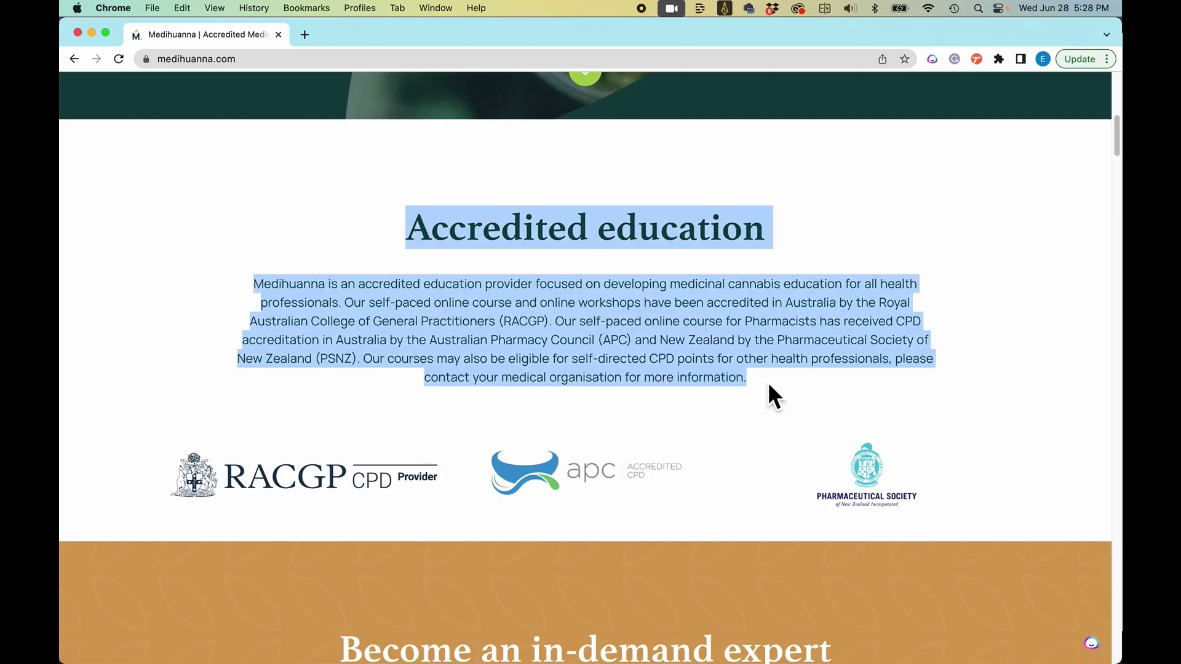
# - Copy the selected Accredited education paragraph from medihuanna.com
pyautogui.rightClick(568, 228)
pyautogui.click(583, 259)
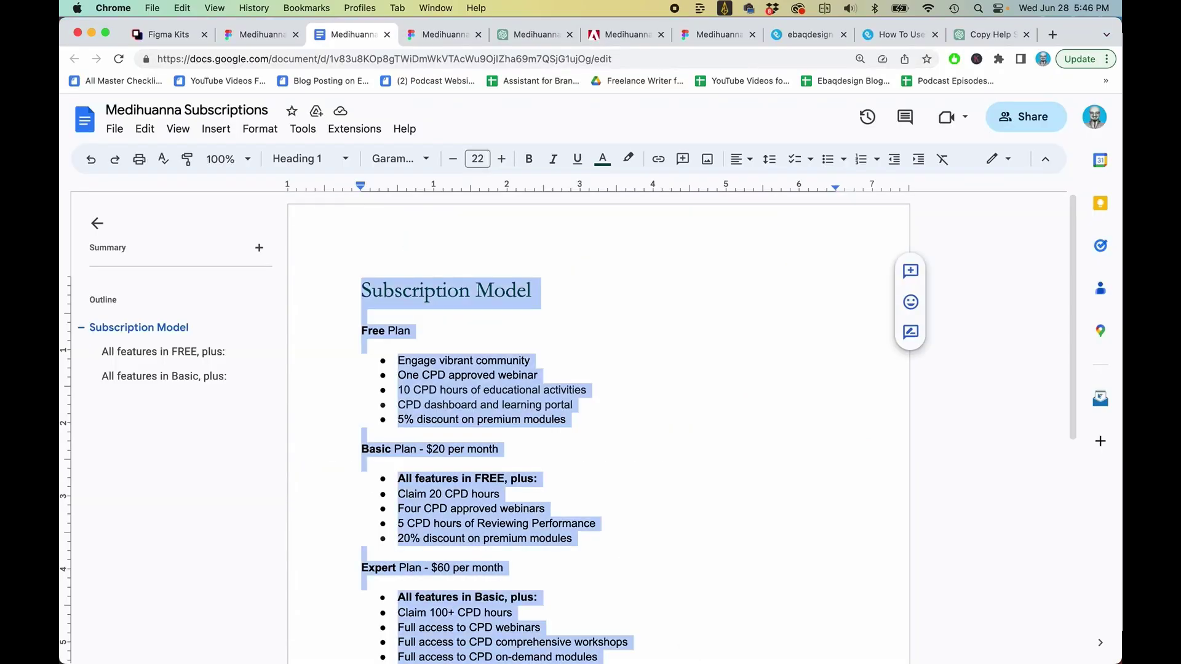
pyautogui.rightClick(498, 282)
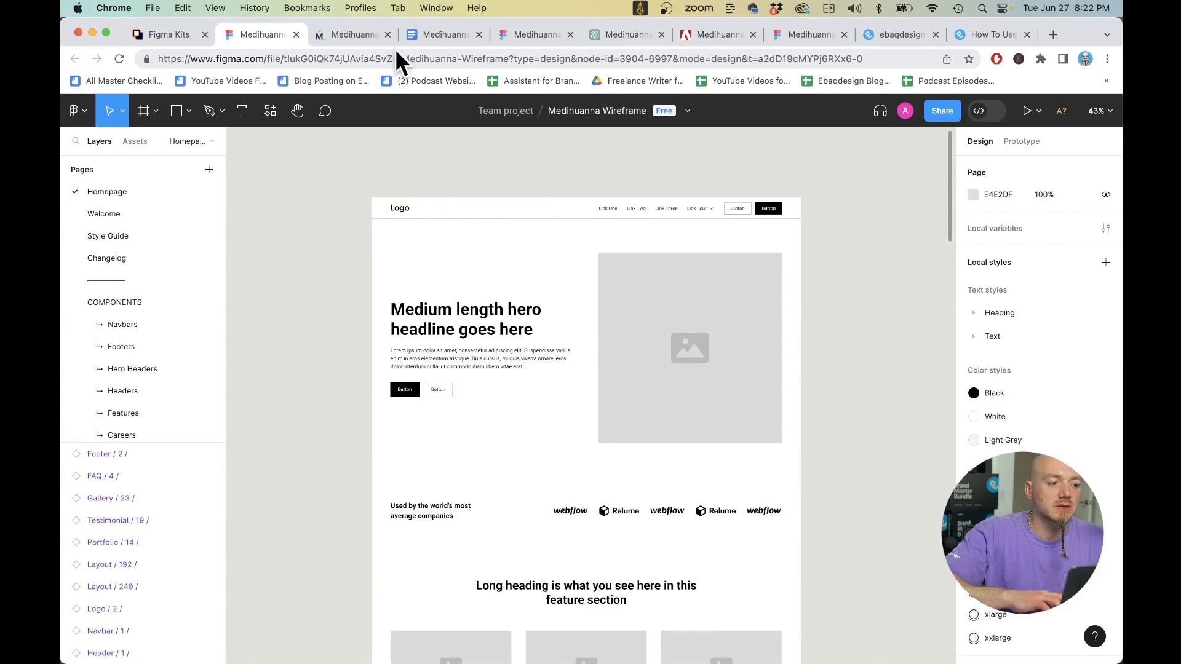
# - Go to the shared ChatGPT 'Medihuanna Copy' chat and scroll to the StoryBrand revision request
pyautogui.click(424, 35)
pyautogui.scroll(-2, 582, 262)
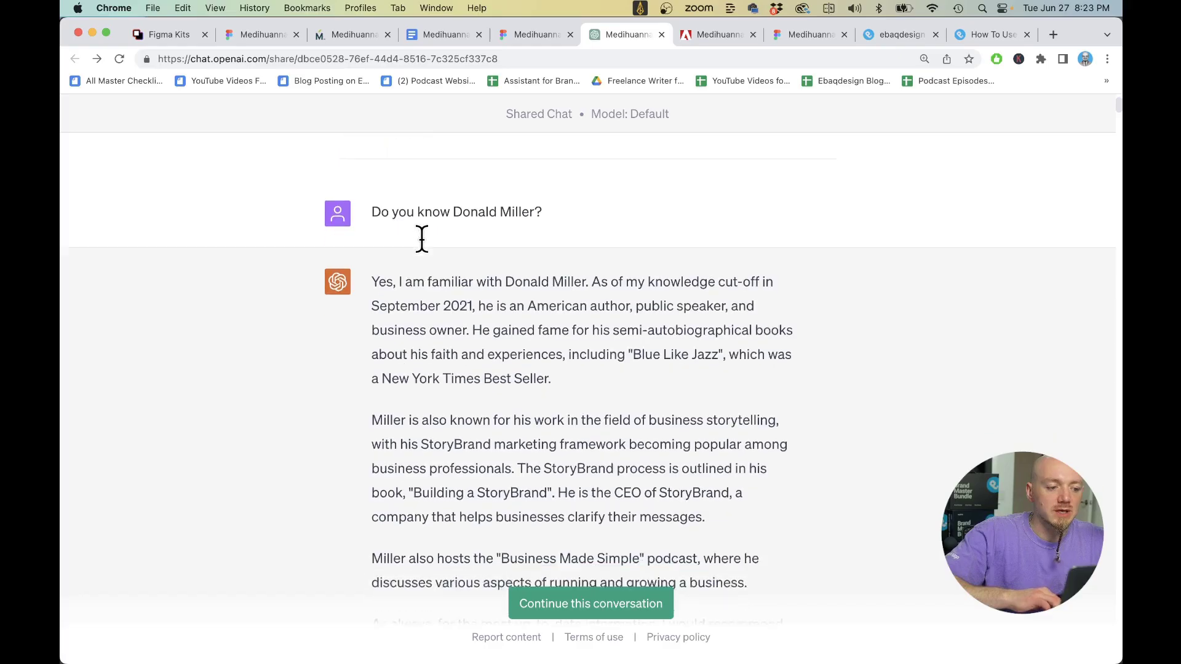
pyautogui.scroll(-5, 509, 271)
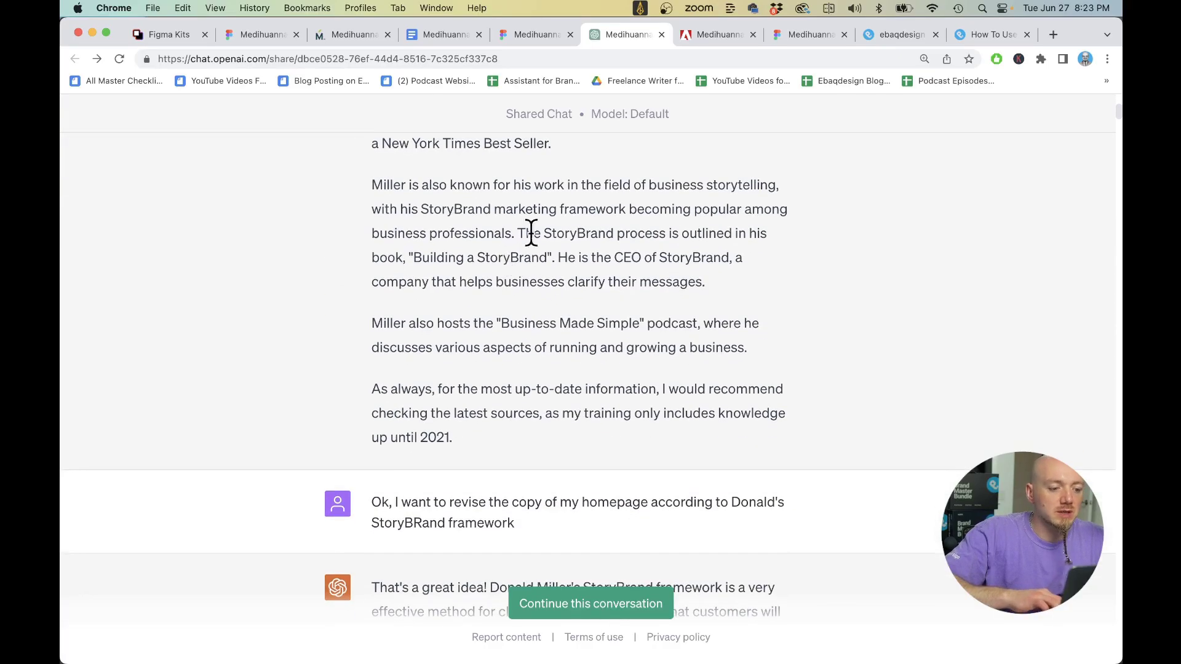
# - Read ChatGPT's reply and highlight the phrase 'the current copy'
pyautogui.scroll(-4, 531, 232)
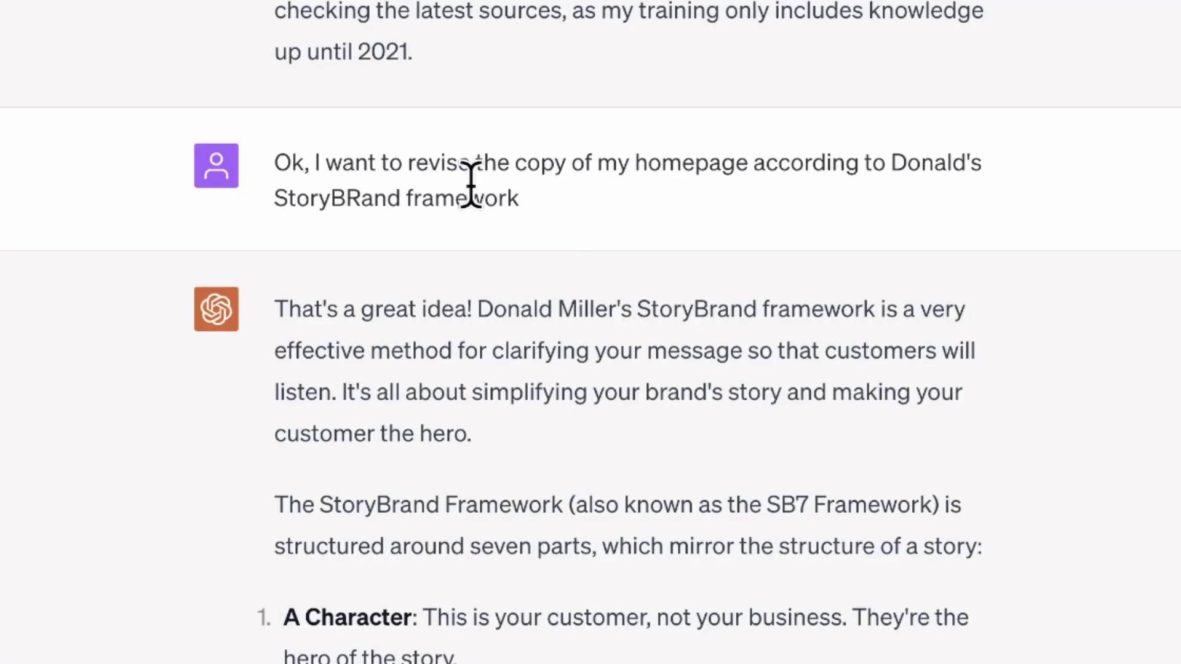
pyautogui.moveTo(423, 97); pyautogui.dragTo(598, 114)
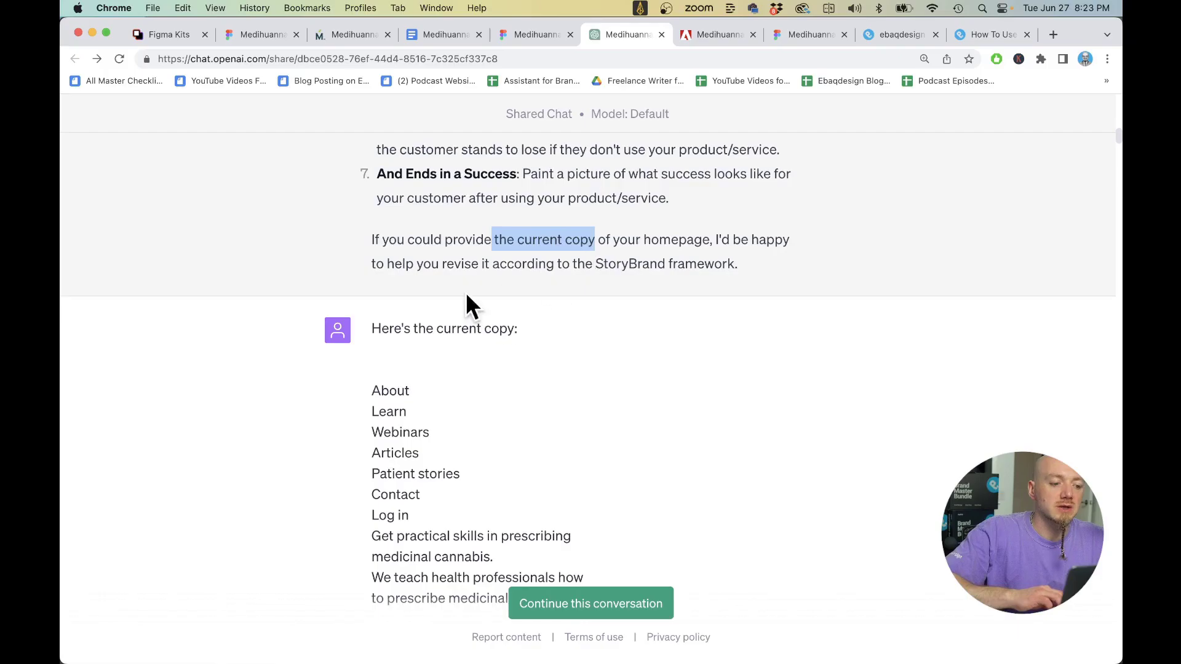
pyautogui.scroll(-3, 467, 262)
# - Copy all the text on the live Medihuanna homepage
pyautogui.click(346, 30)
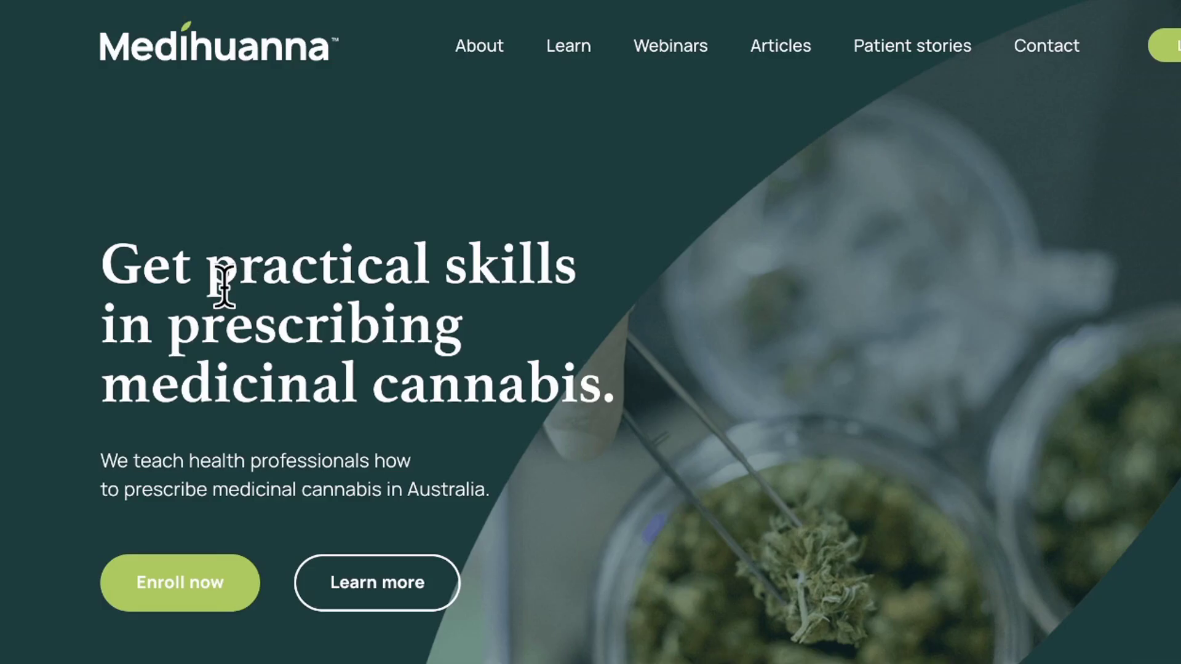
pyautogui.press('super+a')
pyautogui.rightClick(286, 289)
pyautogui.click(326, 337)
# - Back in the ChatGPT chat, review the StoryBrand rewrite and the hero section copy request
pyautogui.click(621, 35)
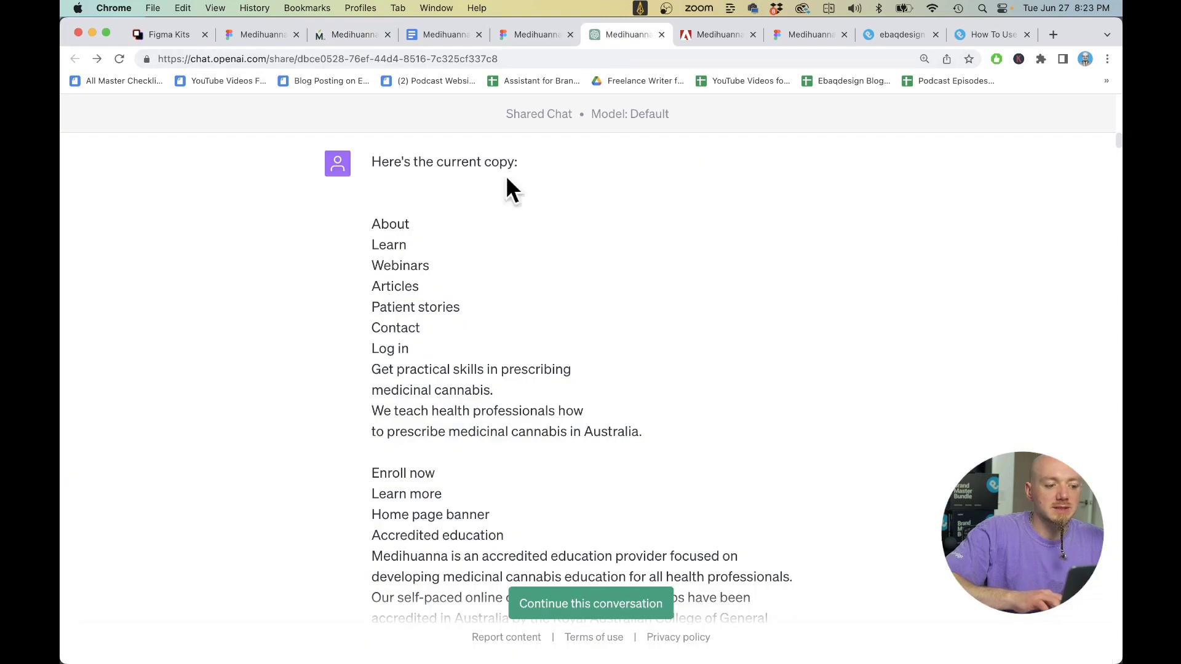
pyautogui.scroll(-3, 456, 435)
pyautogui.scroll(3, 396, 256)
pyautogui.scroll(-15, 524, 227)
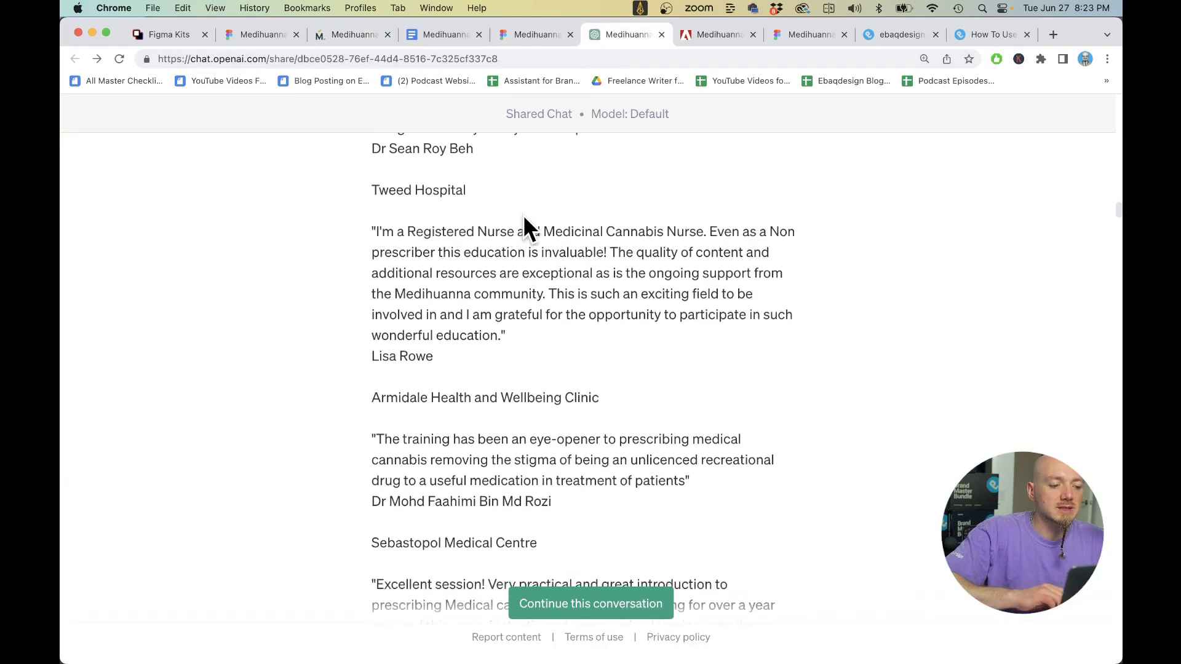
pyautogui.scroll(-4, 524, 219)
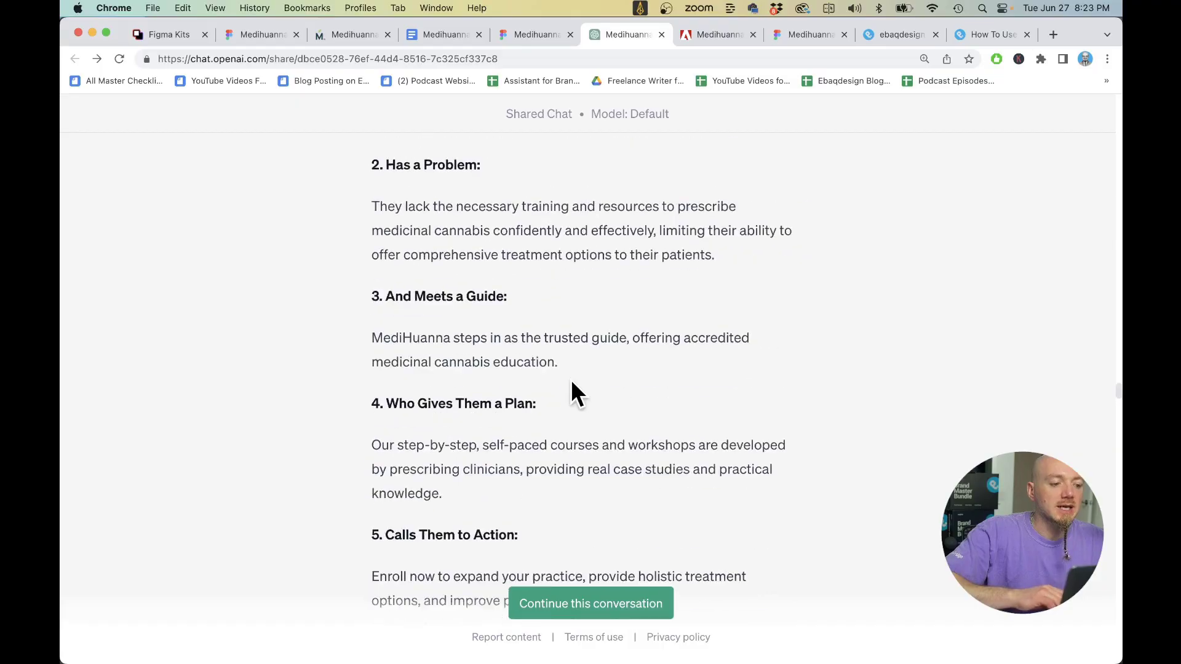
pyautogui.scroll(3, 571, 379)
pyautogui.scroll(2, 571, 379)
pyautogui.scroll(-3, 481, 352)
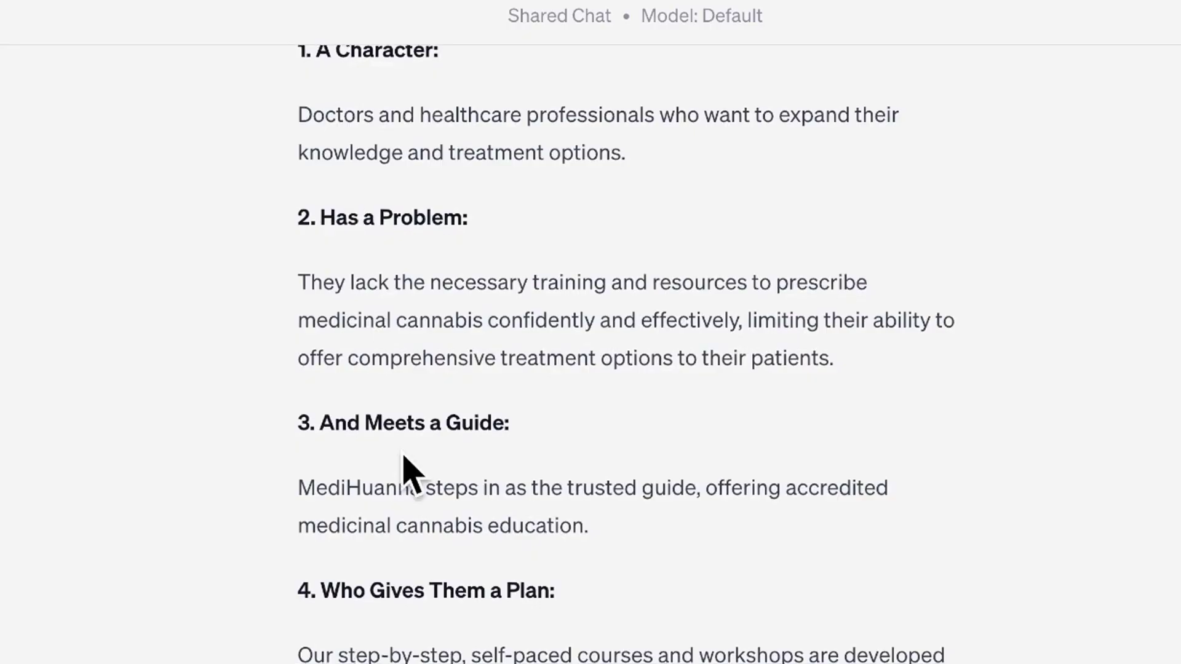
pyautogui.scroll(-10, 406, 471)
pyautogui.scroll(-10, 493, 353)
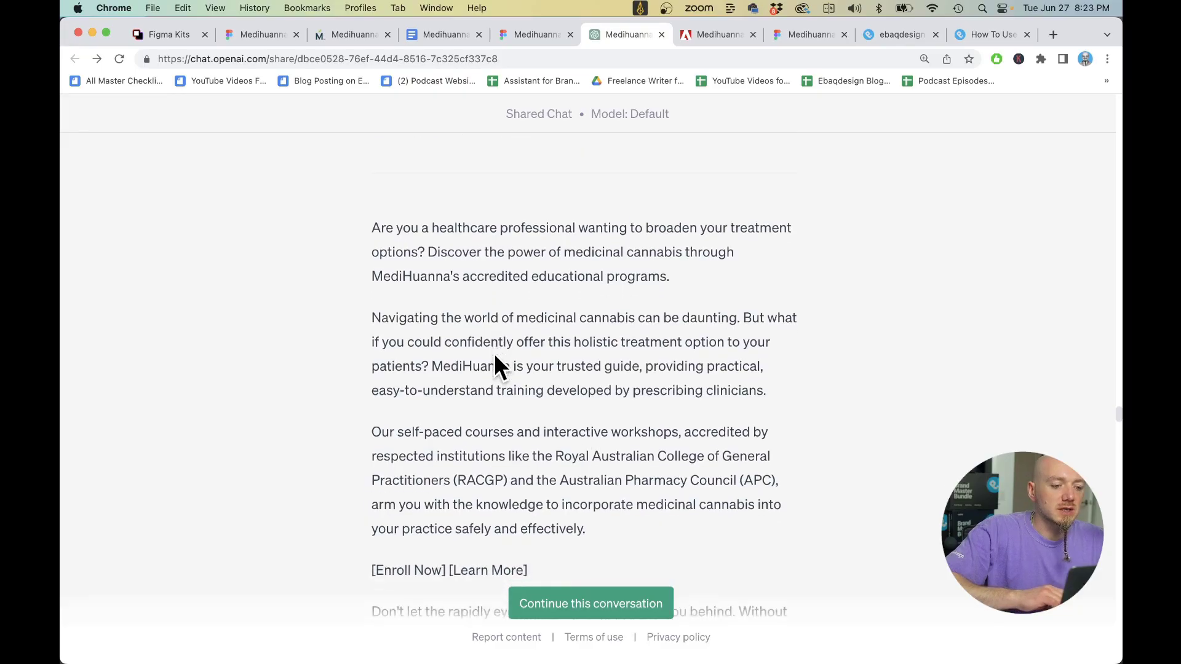
pyautogui.scroll(-8, 493, 353)
pyautogui.scroll(3, 496, 362)
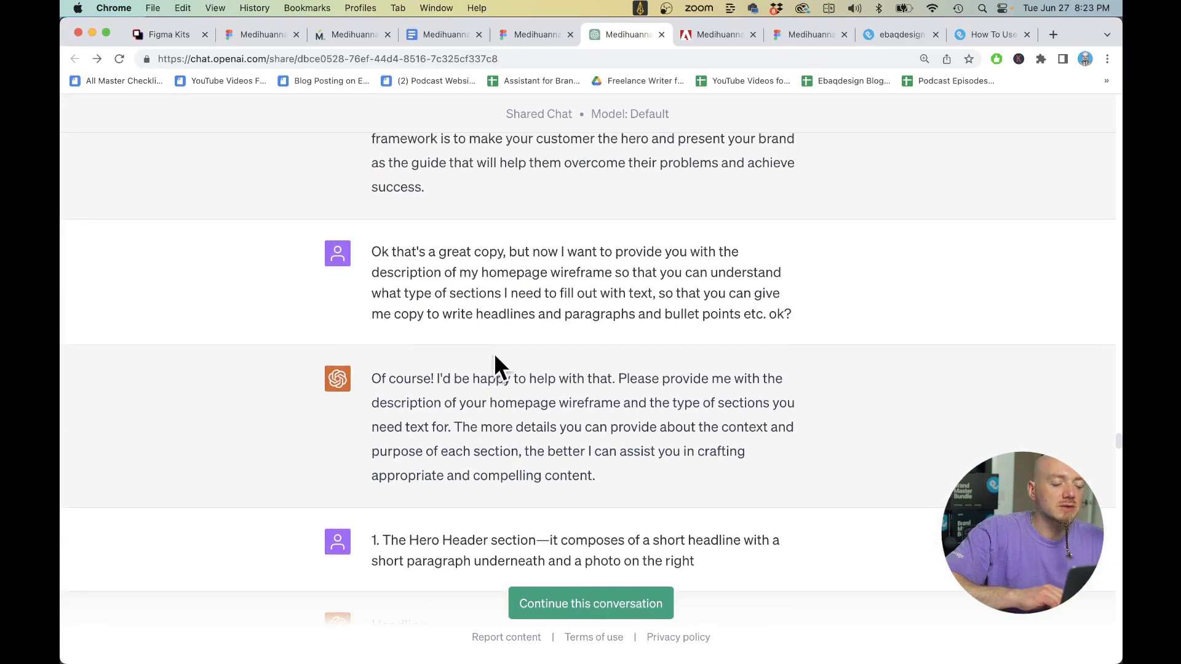
pyautogui.scroll(-3, 449, 367)
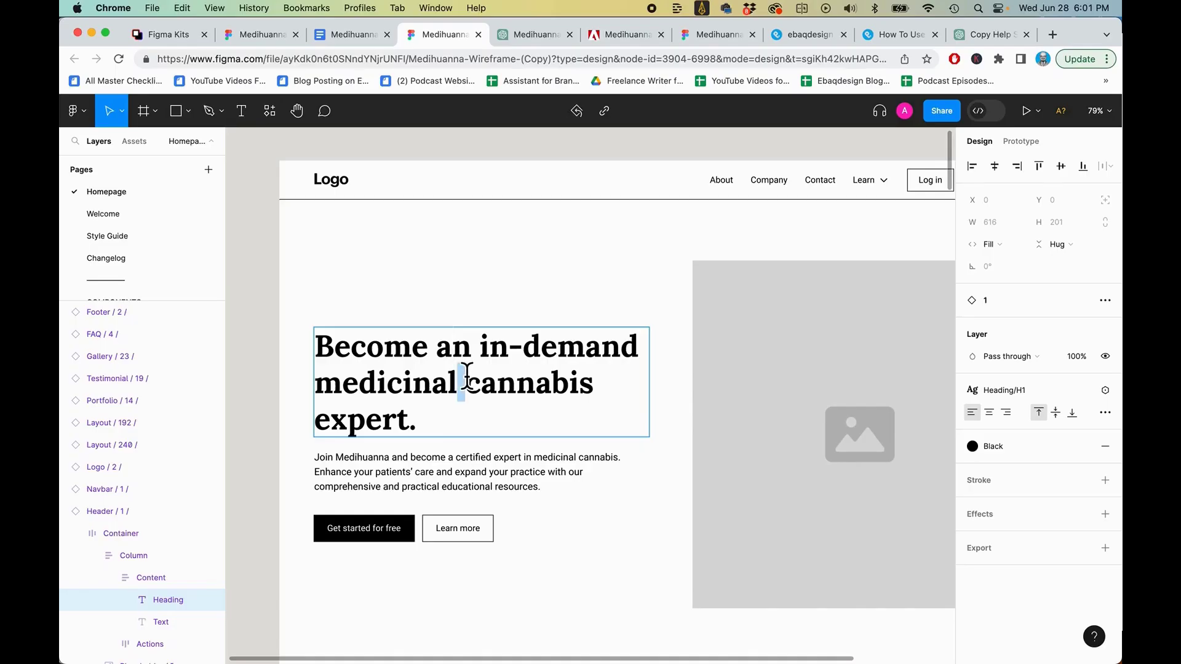
pyautogui.press('super+a')
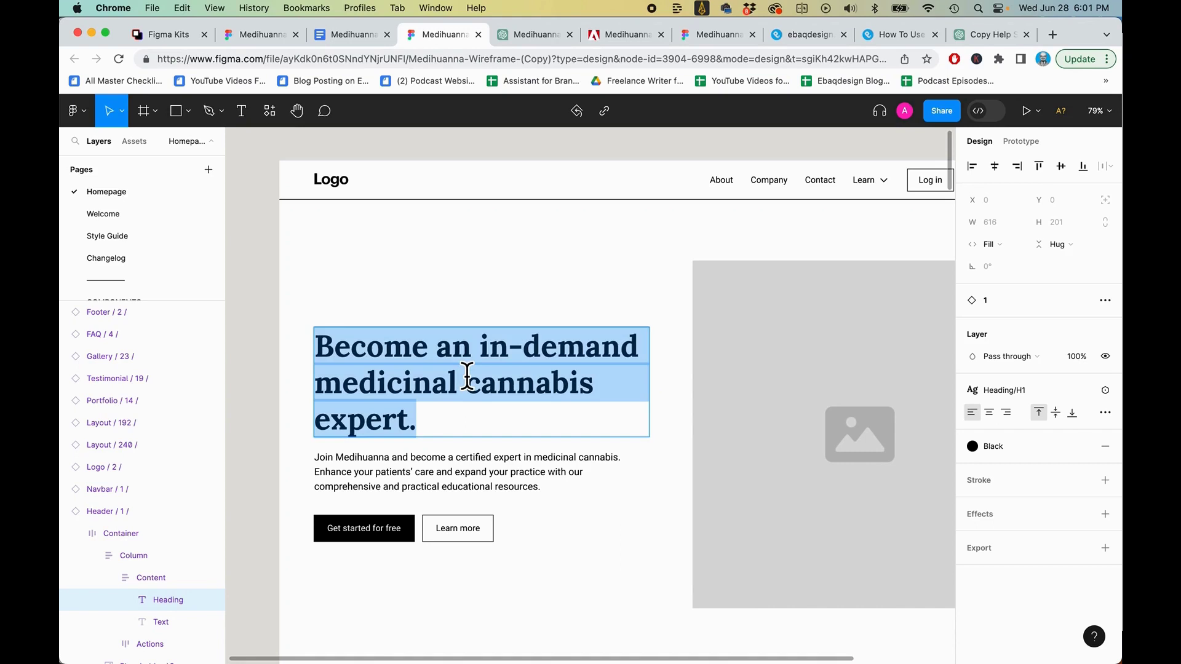
pyautogui.doubleClick(459, 478)
pyautogui.press('super+a')
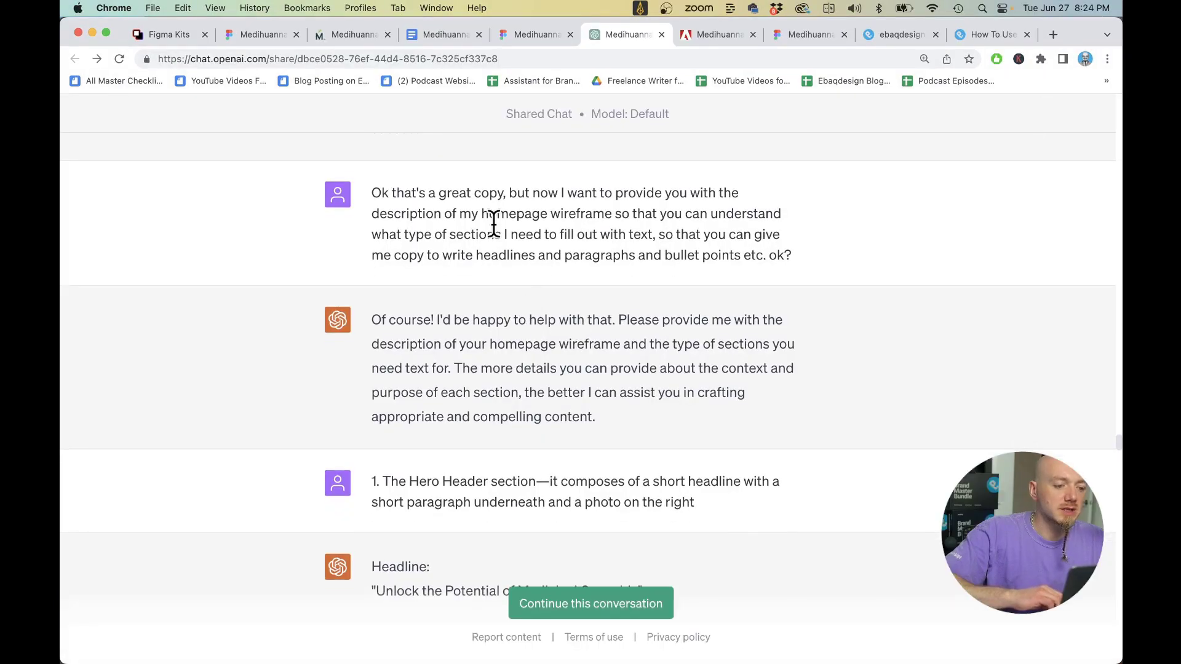
pyautogui.moveTo(692, 181); pyautogui.dragTo(423, 212)
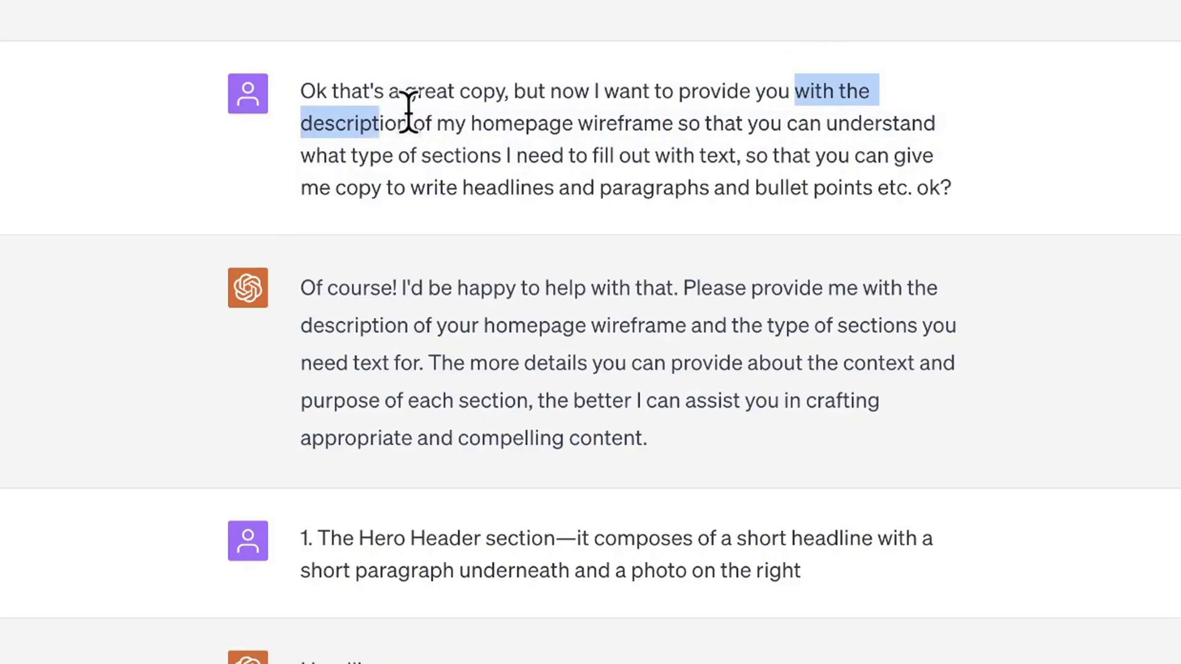
pyautogui.scroll(-1, 625, 148)
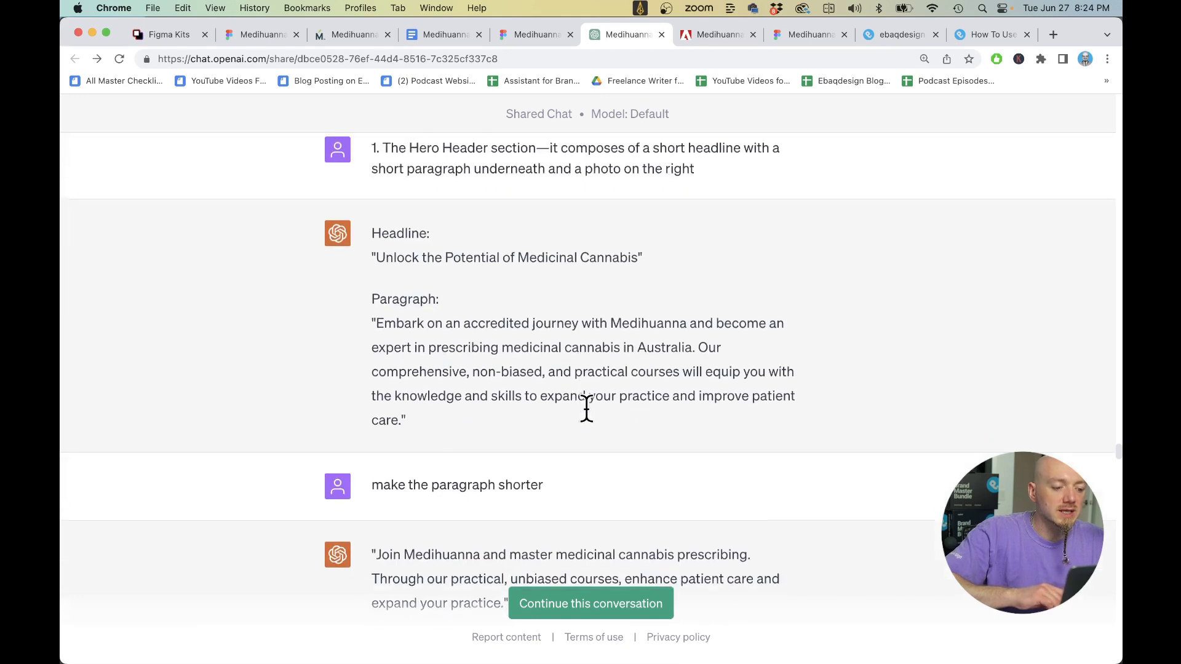
pyautogui.scroll(-1, 522, 295)
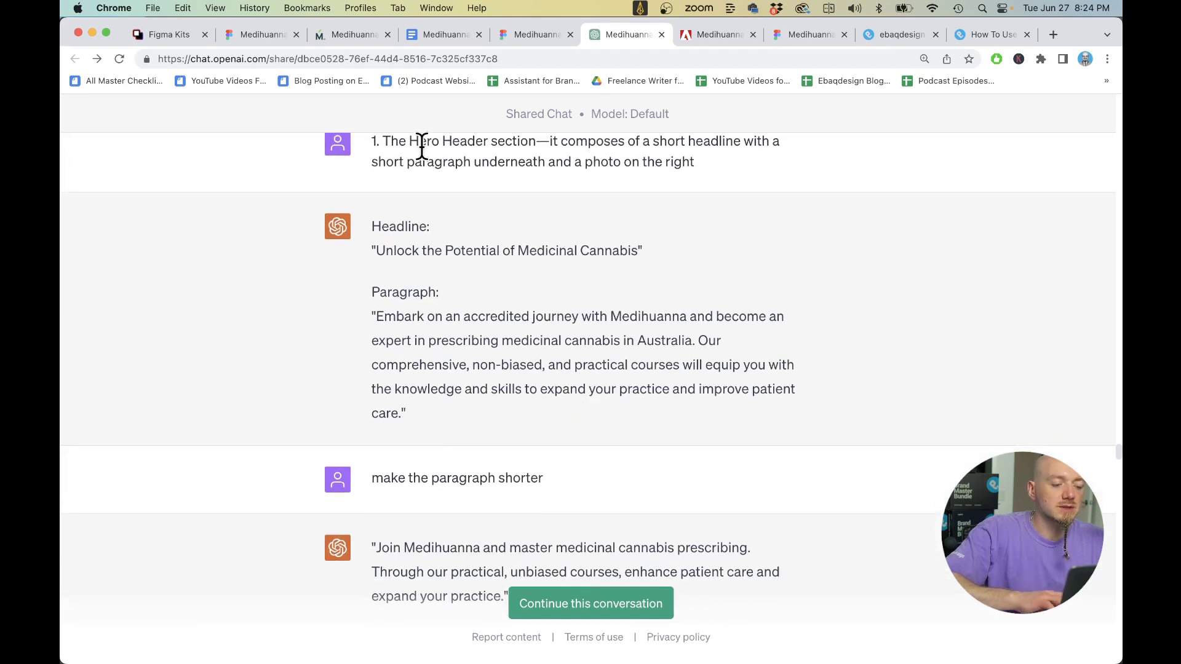
pyautogui.moveTo(442, 147); pyautogui.dragTo(538, 146)
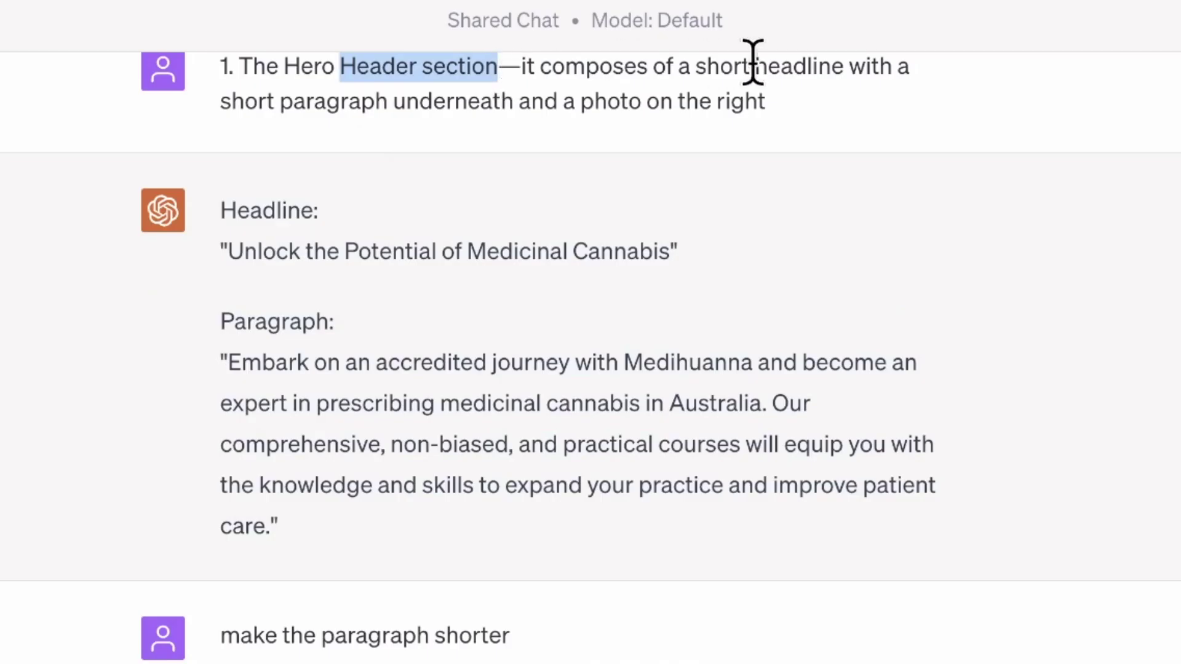
pyautogui.moveTo(689, 74); pyautogui.dragTo(866, 65)
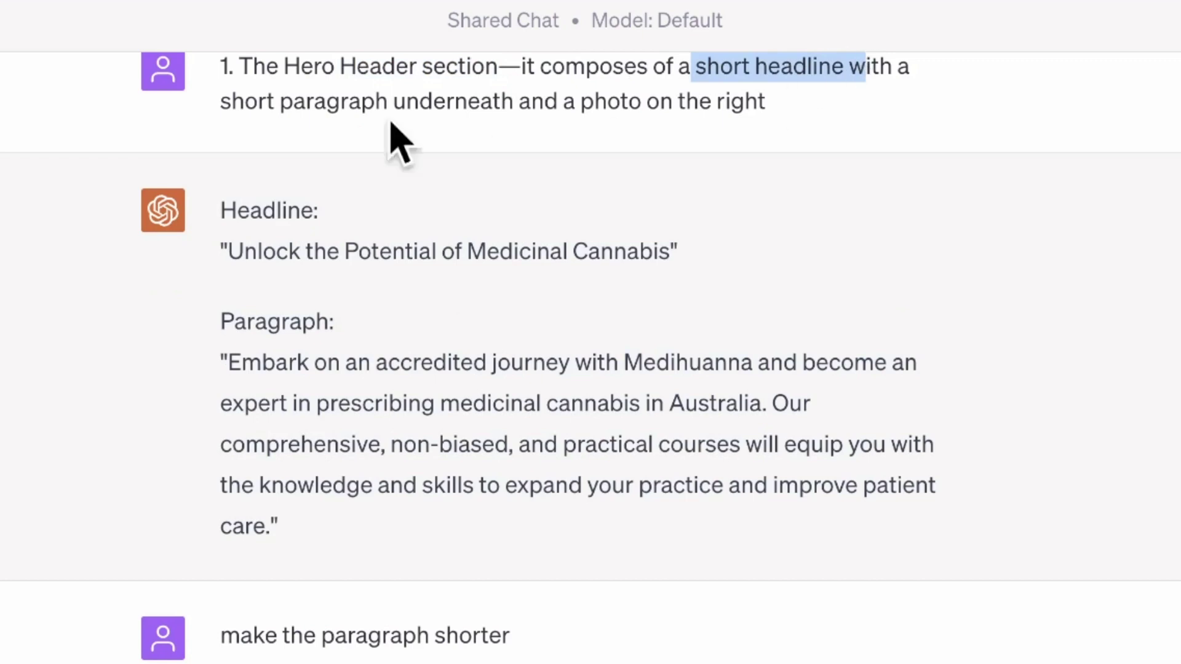
pyautogui.scroll(-5, 389, 258)
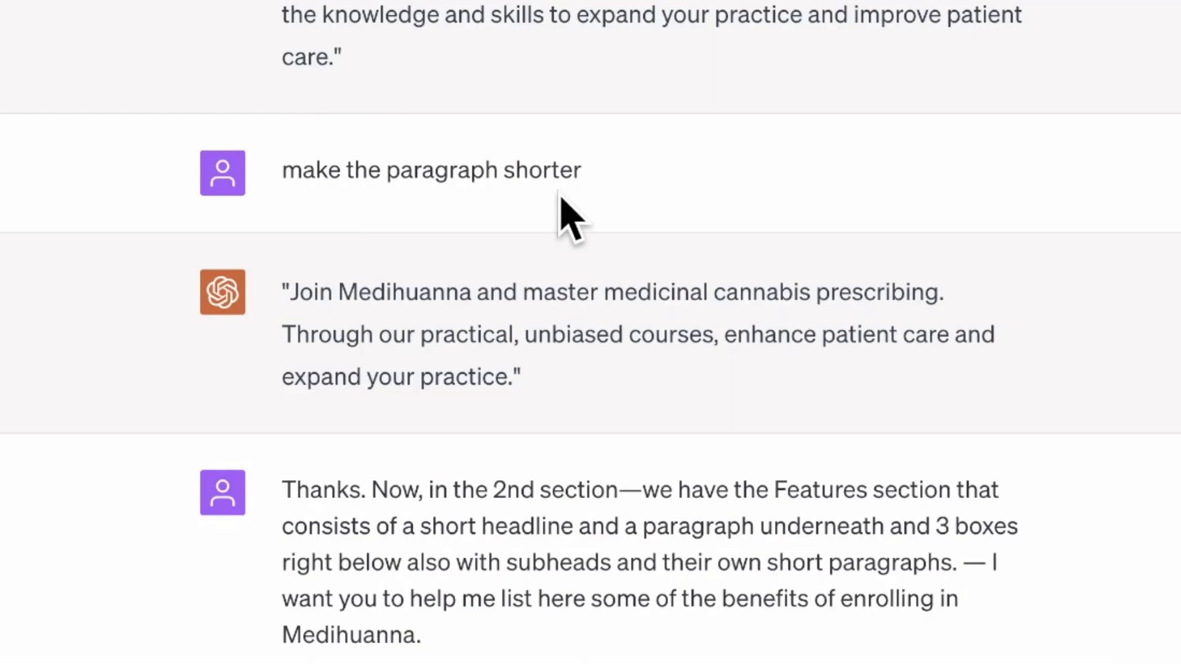
pyautogui.scroll(-5, 572, 218)
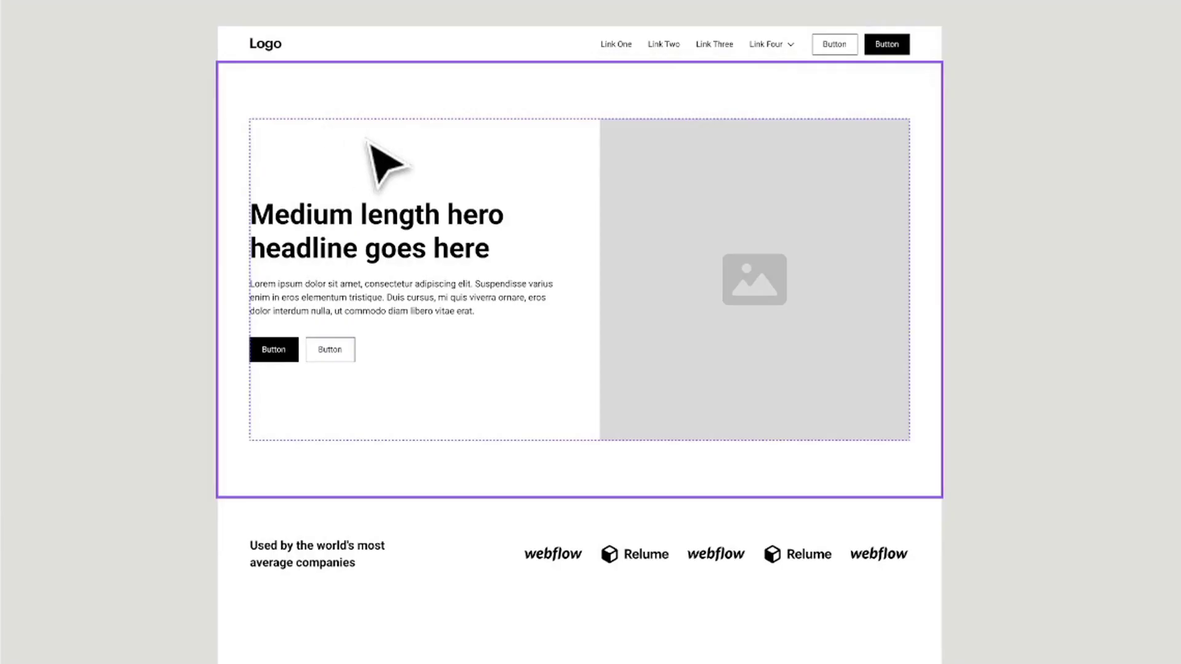
pyautogui.click(363, 236)
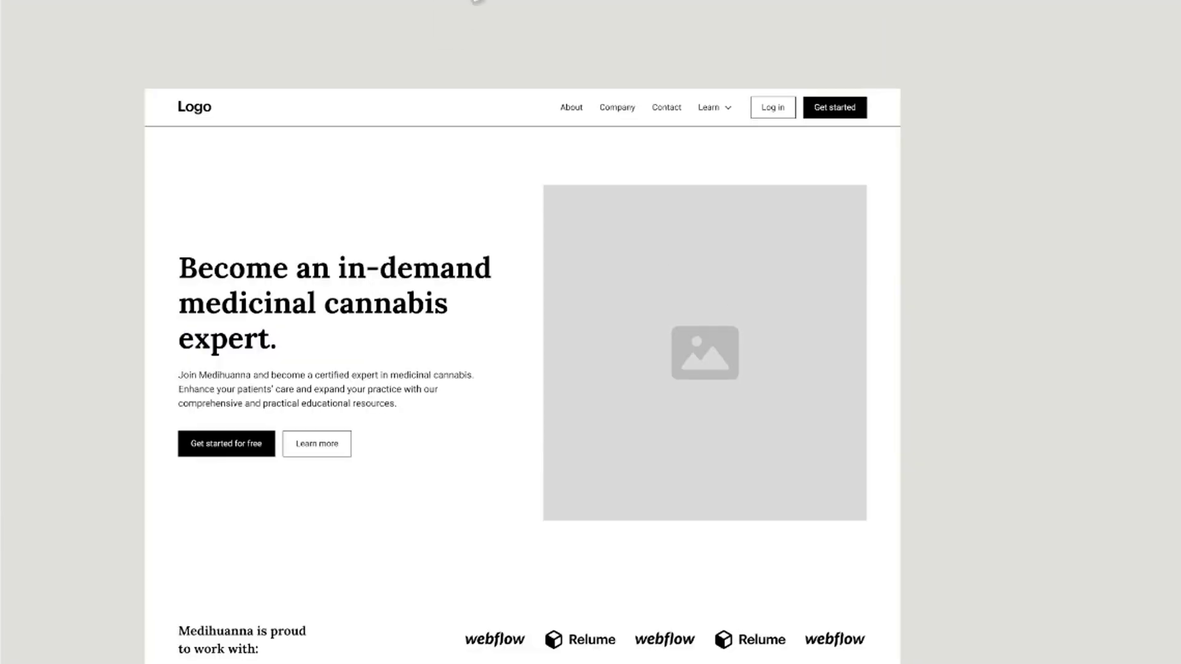
pyautogui.scroll(-3, 274, 366)
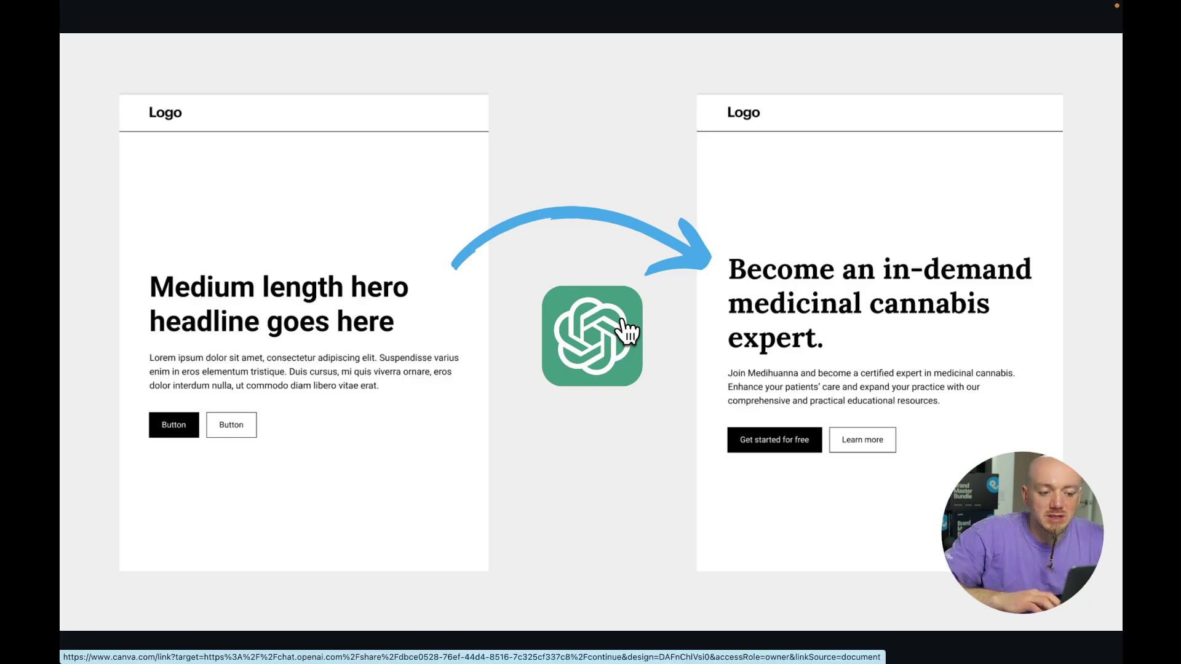
pyautogui.click(527, 301)
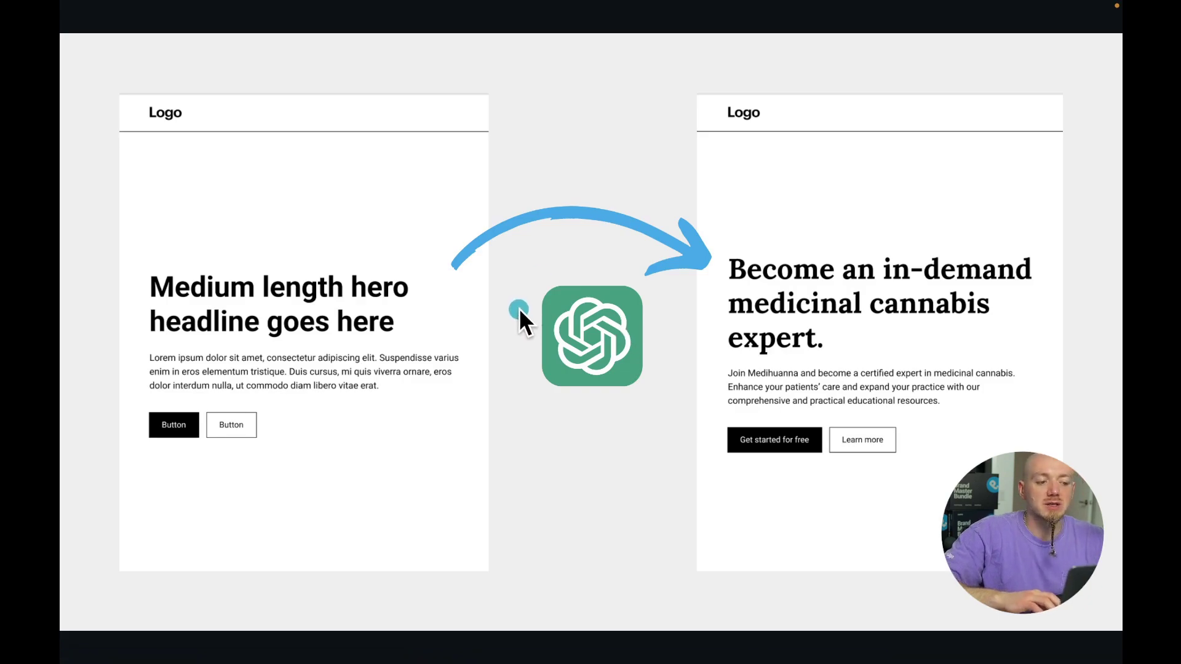